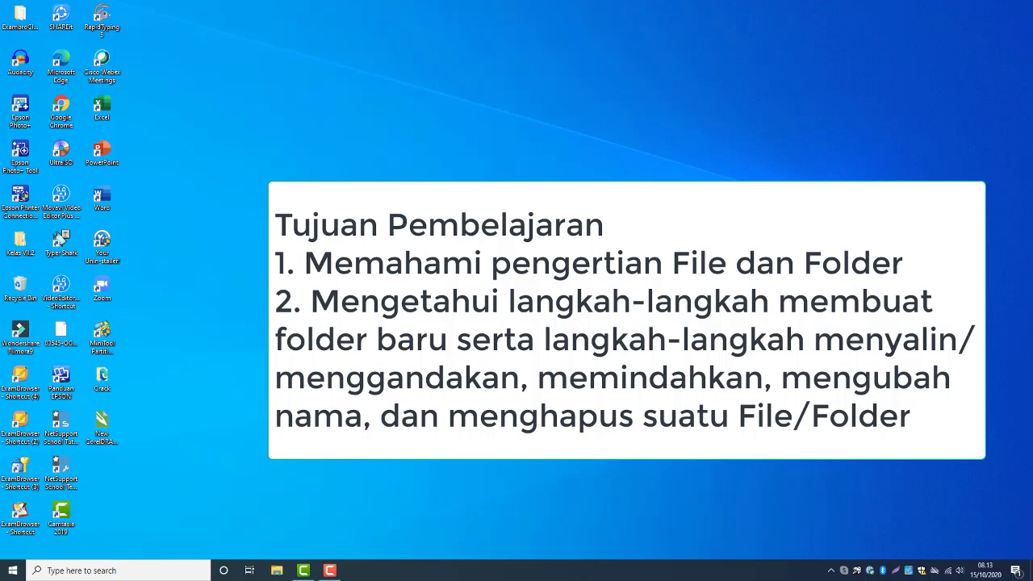
{"action": "left_click", "coordinate": [20, 20]}
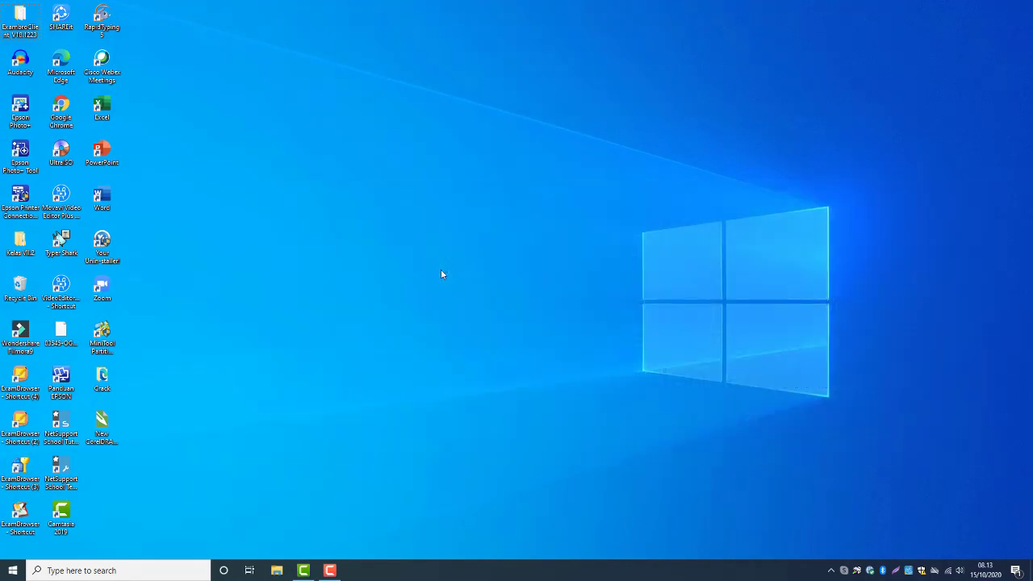
{"action": "left_click", "coordinate": [441, 274]}
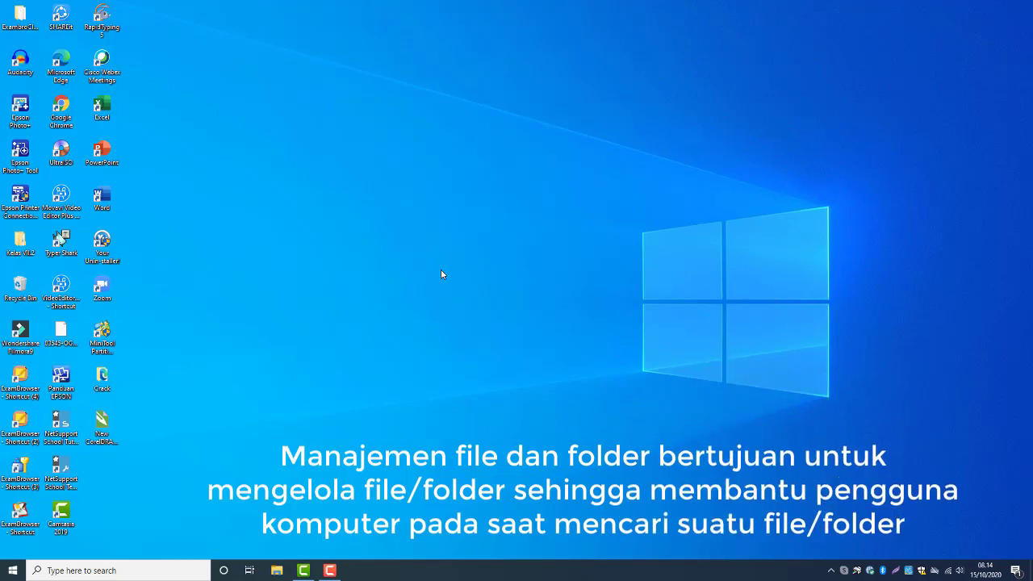
{"action": "key", "text": "Right"}
{"action": "left_click", "coordinate": [441, 275]}
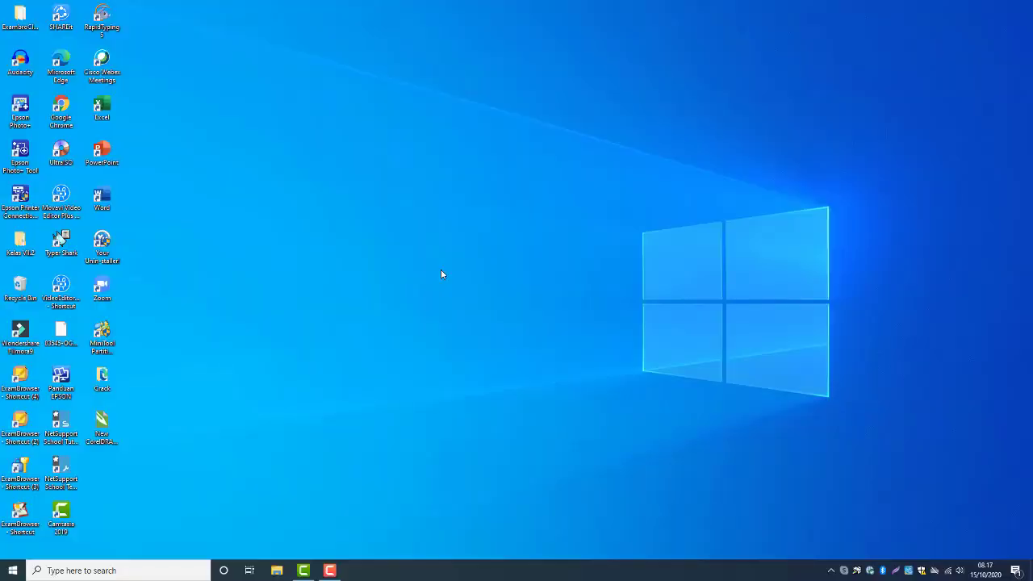
{"action": "right_click", "coordinate": [402, 78]}
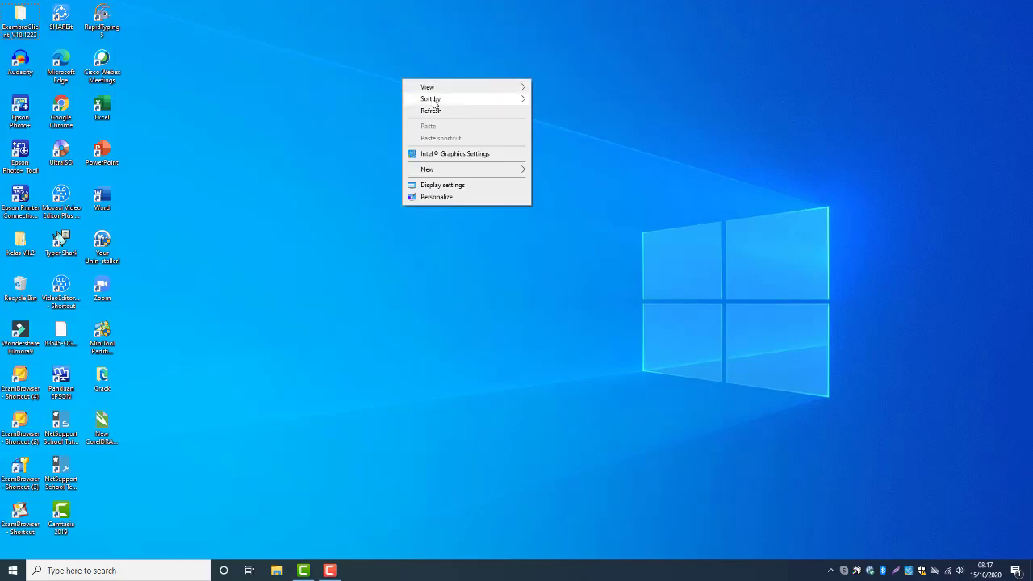
{"action": "left_click", "coordinate": [430, 111]}
{"action": "right_click", "coordinate": [429, 117]}
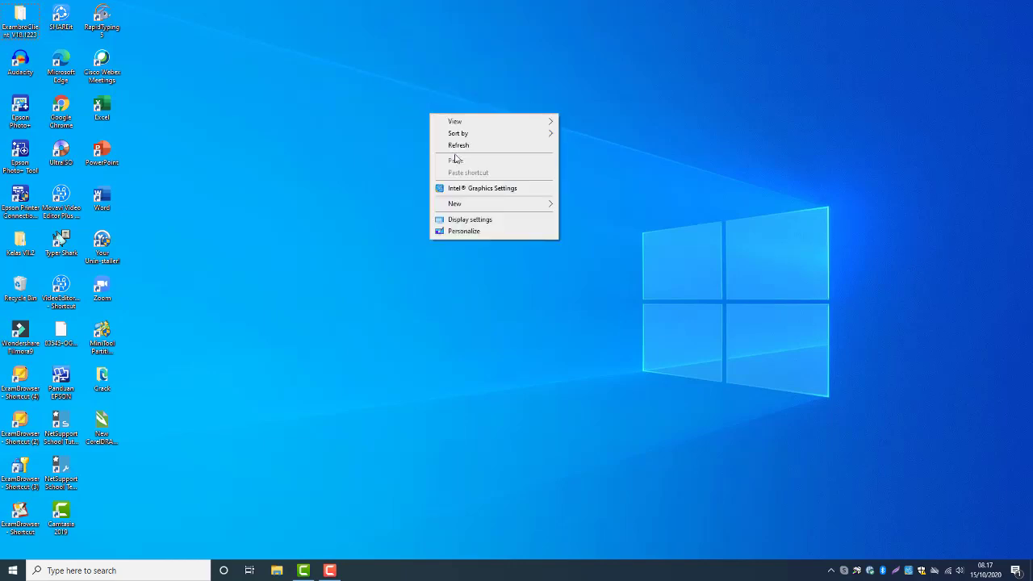
{"action": "left_click", "coordinate": [455, 149]}
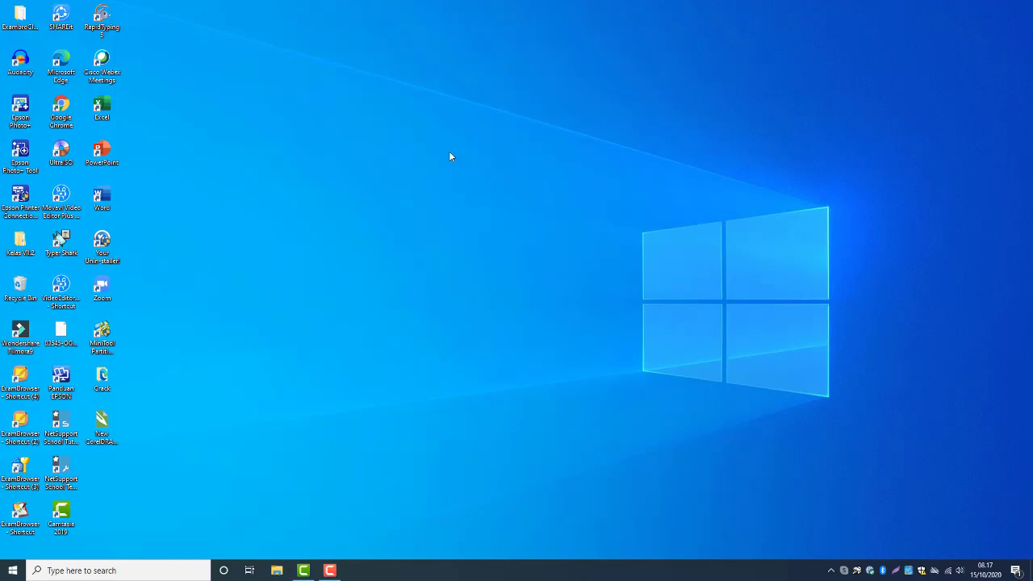
{"action": "right_click", "coordinate": [450, 155]}
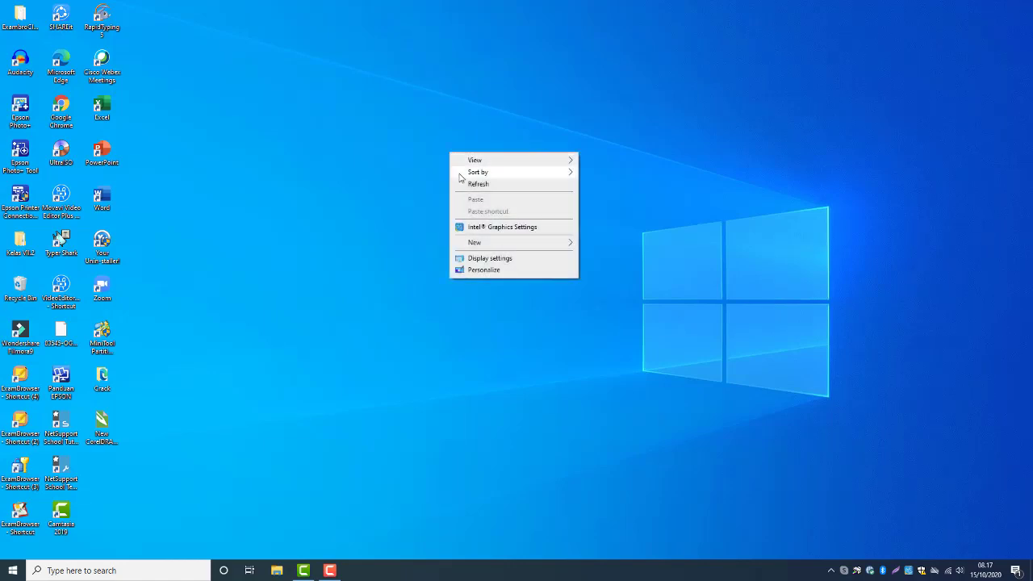
{"action": "left_click", "coordinate": [460, 184]}
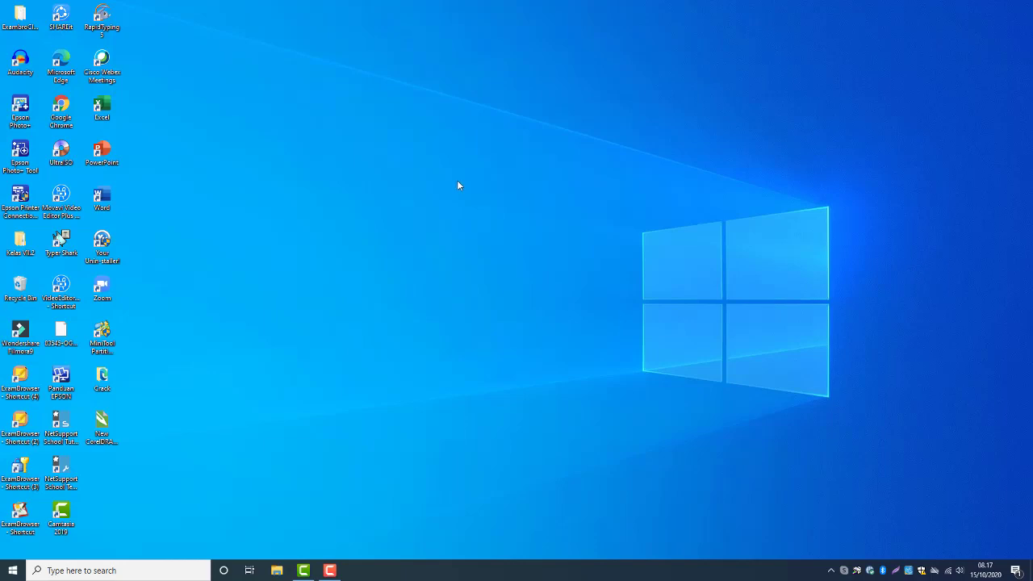
{"action": "right_click", "coordinate": [408, 188]}
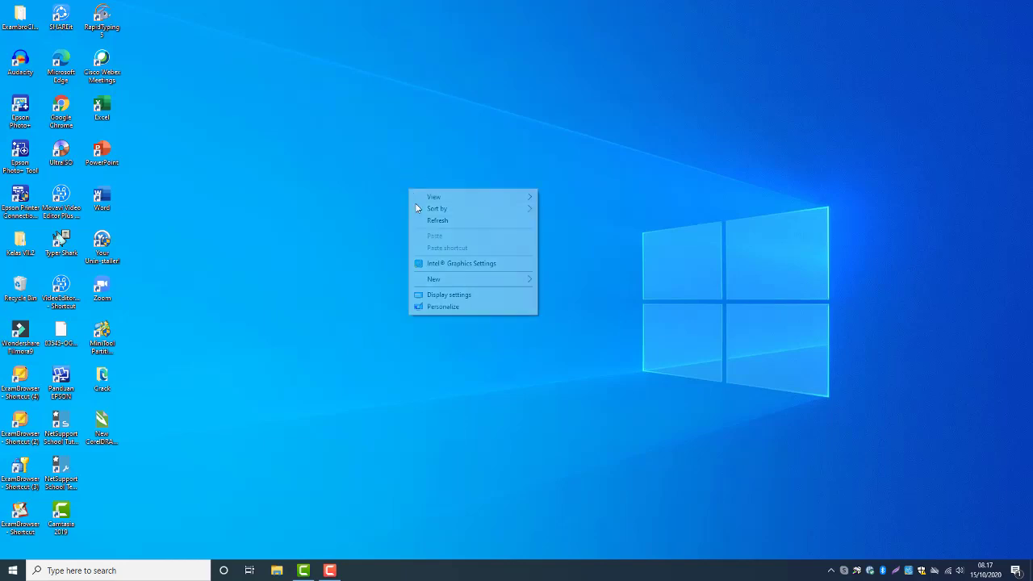
{"action": "left_click", "coordinate": [425, 222]}
{"action": "right_click", "coordinate": [425, 227]}
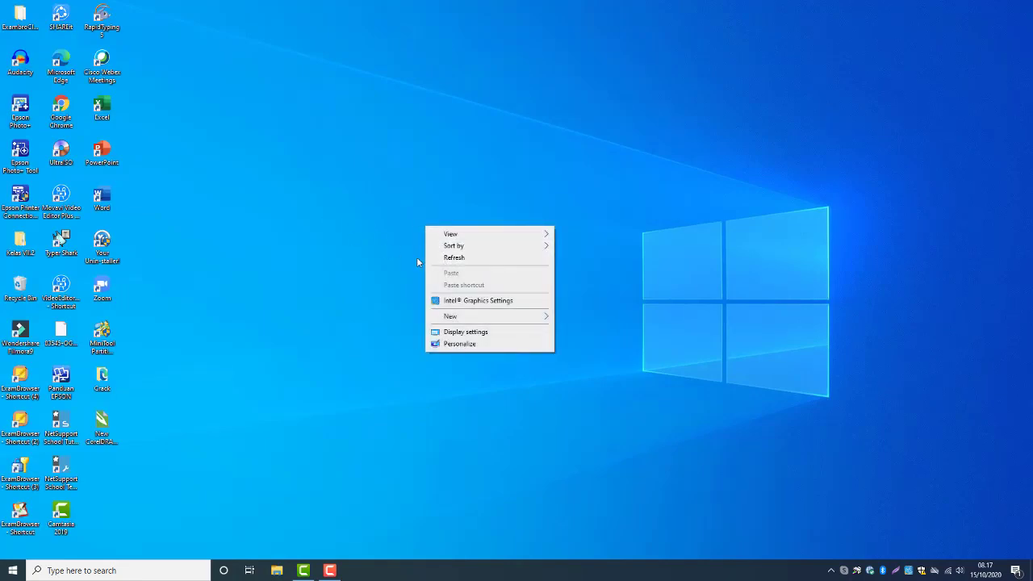
{"action": "left_click", "coordinate": [436, 257]}
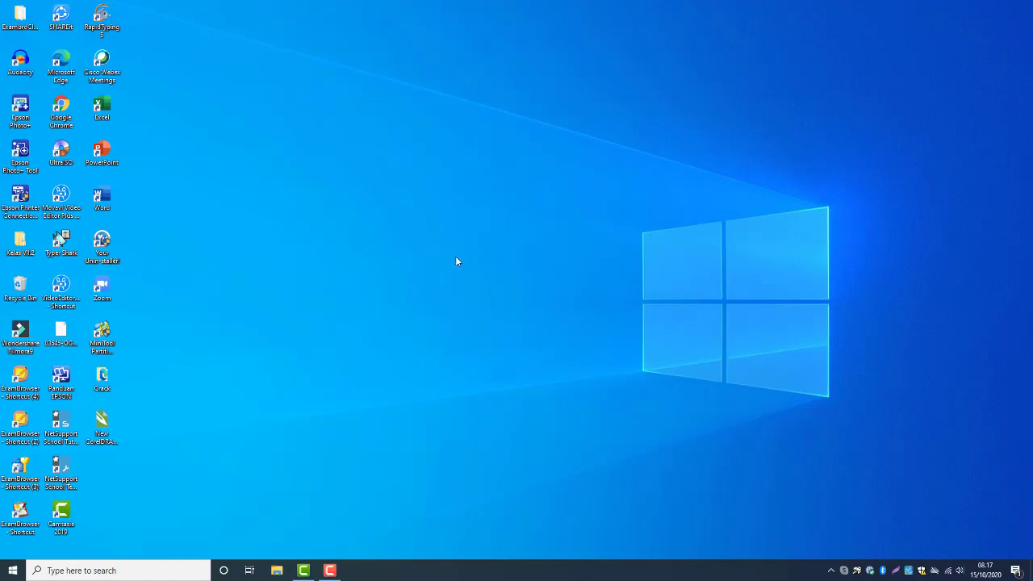
{"action": "right_click", "coordinate": [273, 223]}
{"action": "left_click", "coordinate": [292, 256]}
{"action": "right_click", "coordinate": [283, 206]}
{"action": "left_click", "coordinate": [293, 235]}
{"action": "right_click", "coordinate": [293, 236]}
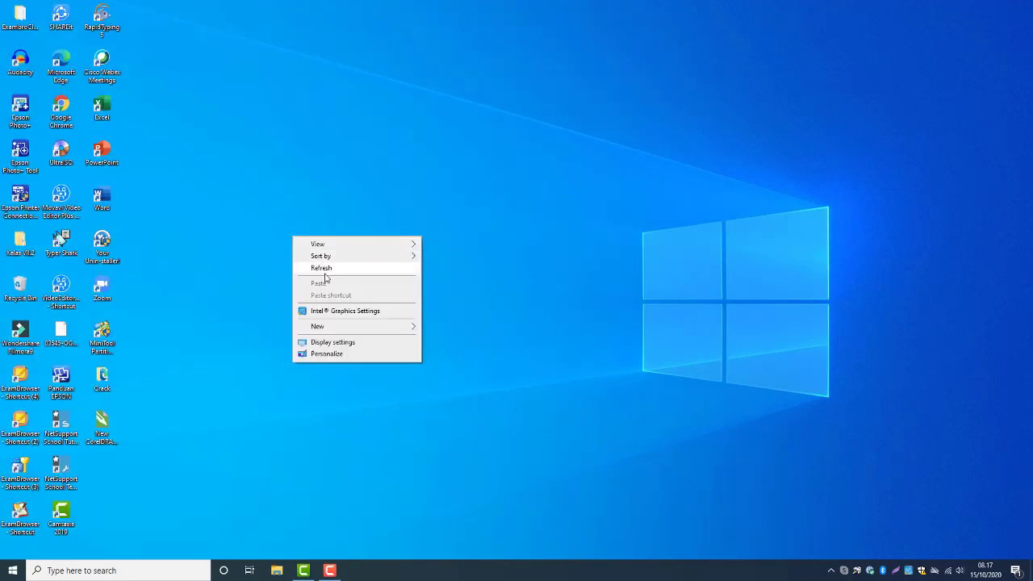
{"action": "left_click", "coordinate": [324, 272]}
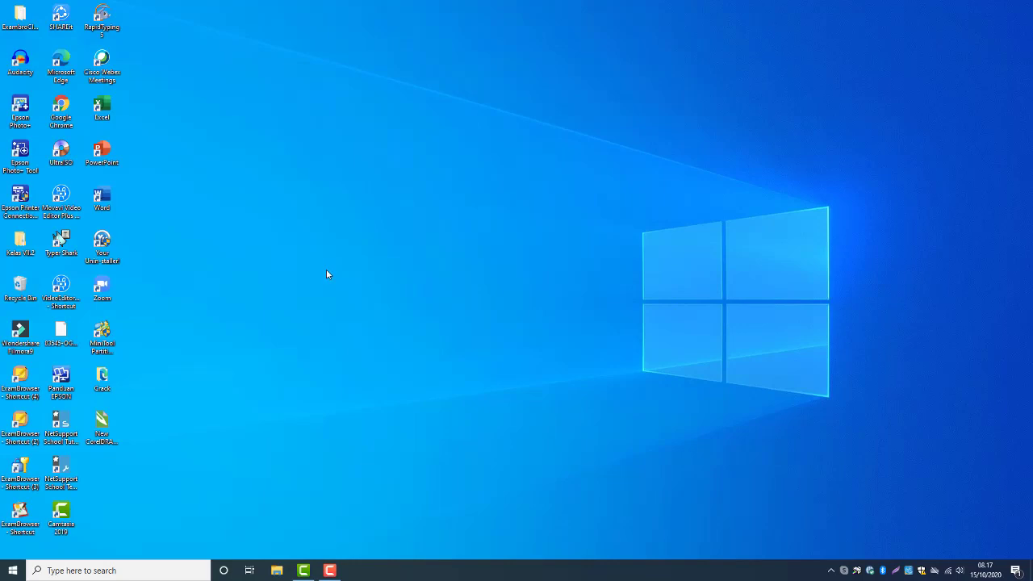
{"action": "right_click", "coordinate": [346, 199]}
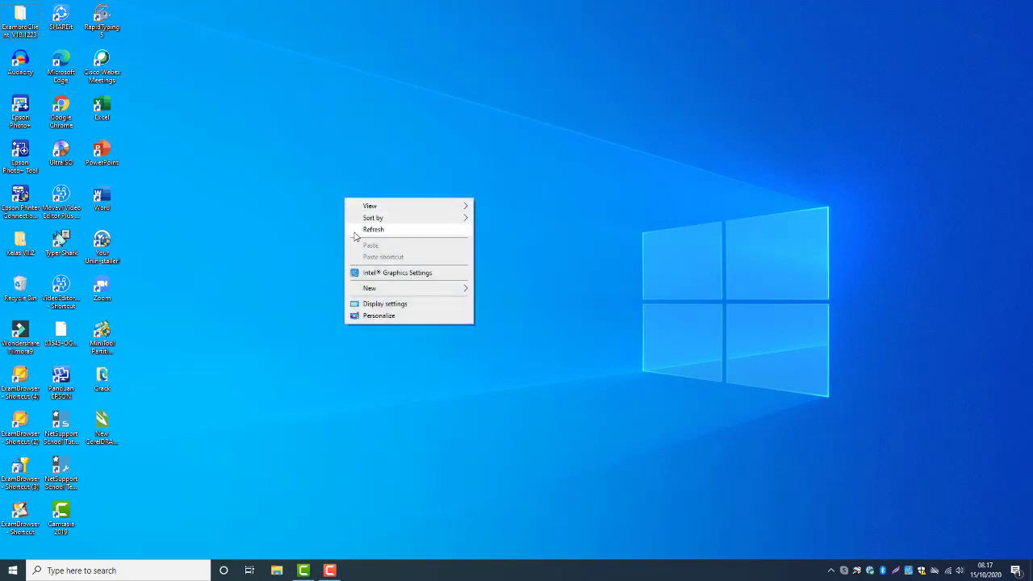
{"action": "left_click", "coordinate": [354, 233]}
{"action": "right_click", "coordinate": [354, 205]}
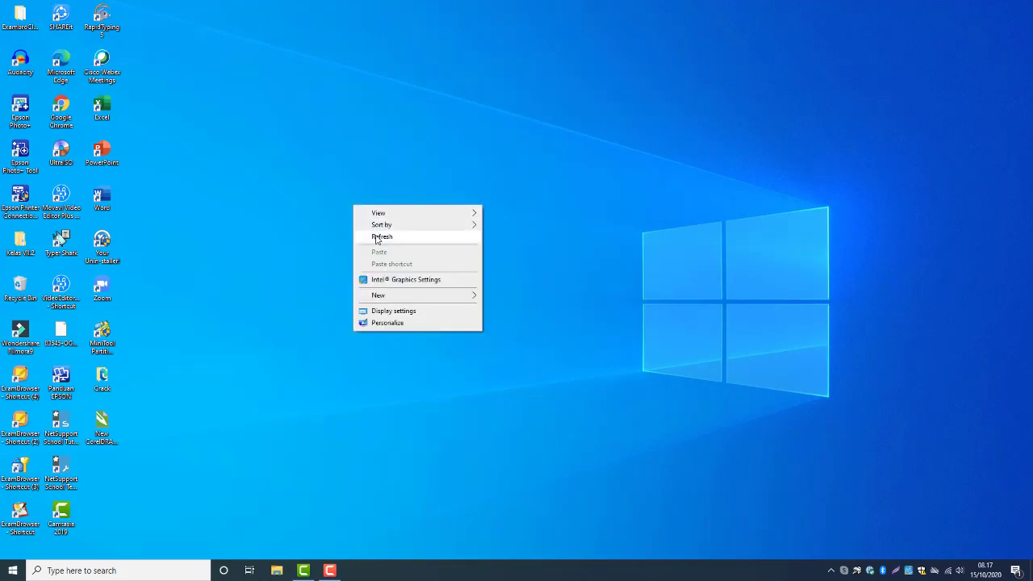
{"action": "left_click", "coordinate": [376, 236]}
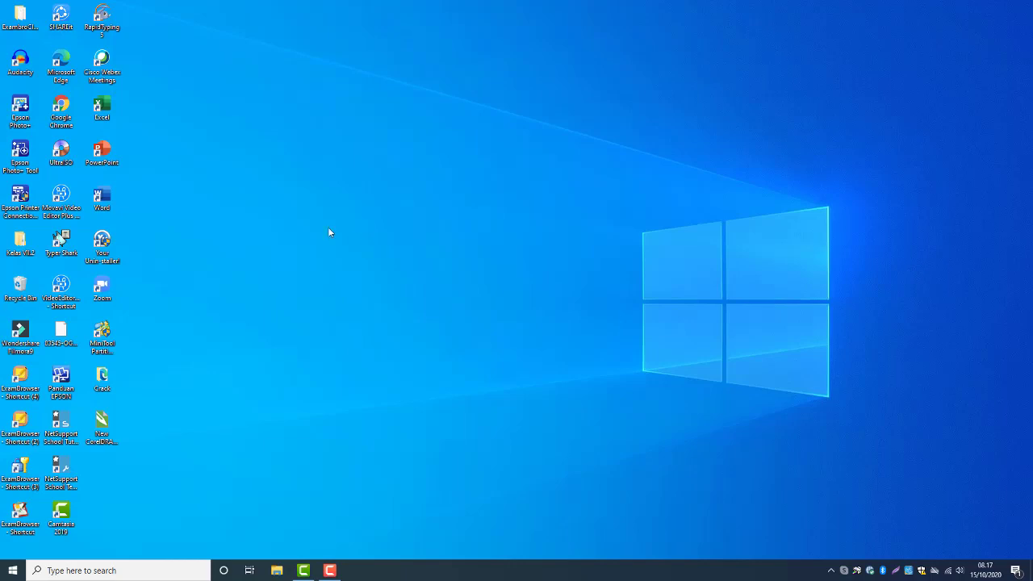
{"action": "right_click", "coordinate": [300, 225]}
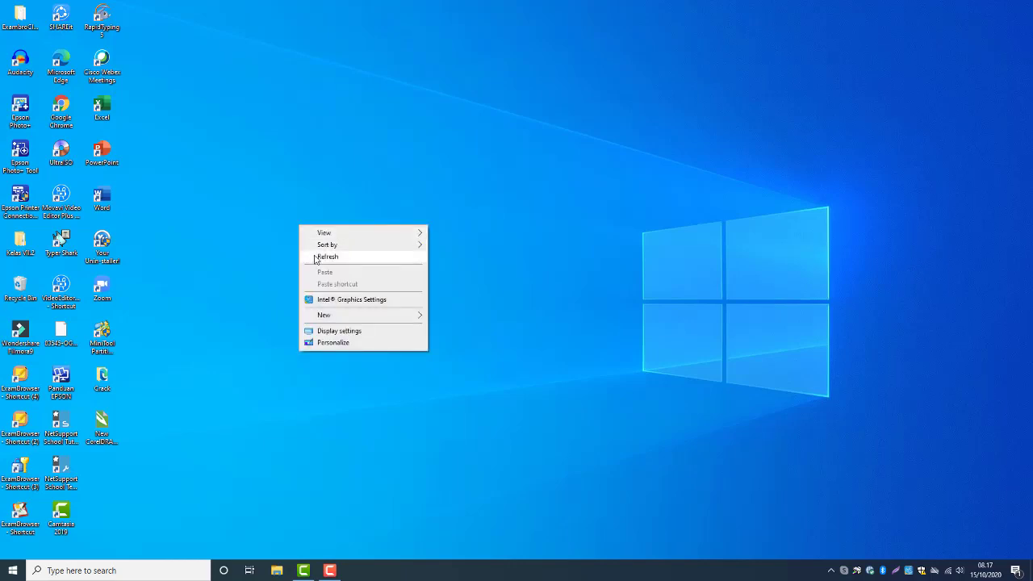
{"action": "left_click", "coordinate": [316, 257]}
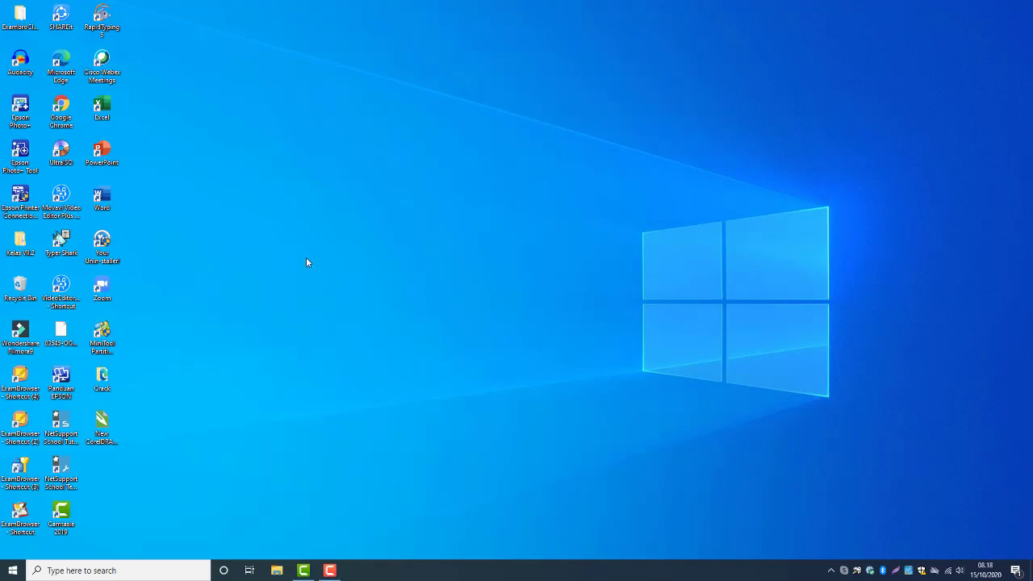
{"action": "right_click", "coordinate": [305, 259]}
{"action": "left_click", "coordinate": [322, 291]}
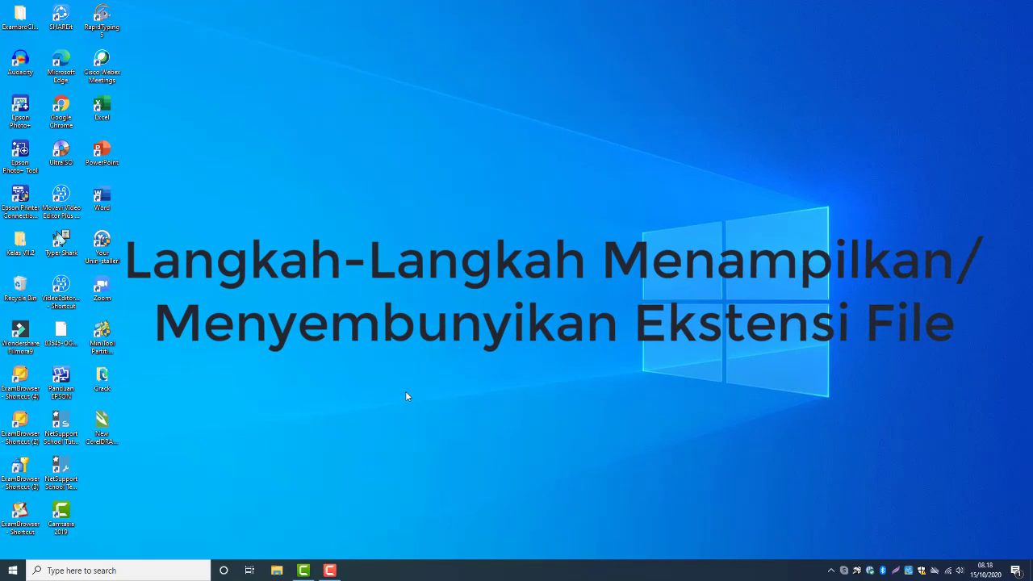
{"action": "right_click", "coordinate": [315, 163]}
{"action": "left_click", "coordinate": [330, 191]}
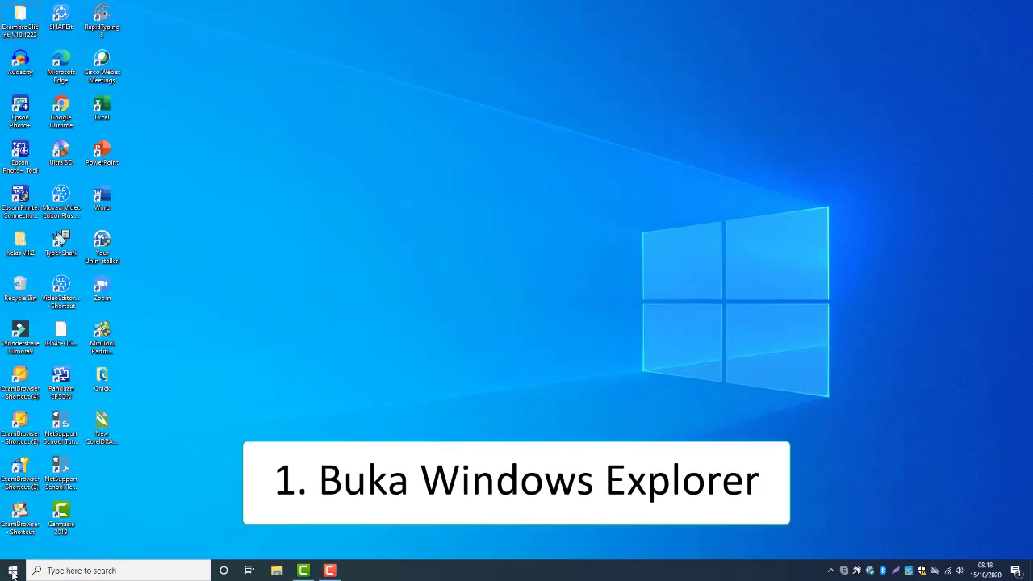
Step: Open File Explorer from the desktop
{"action": "right_click", "coordinate": [12, 573]}
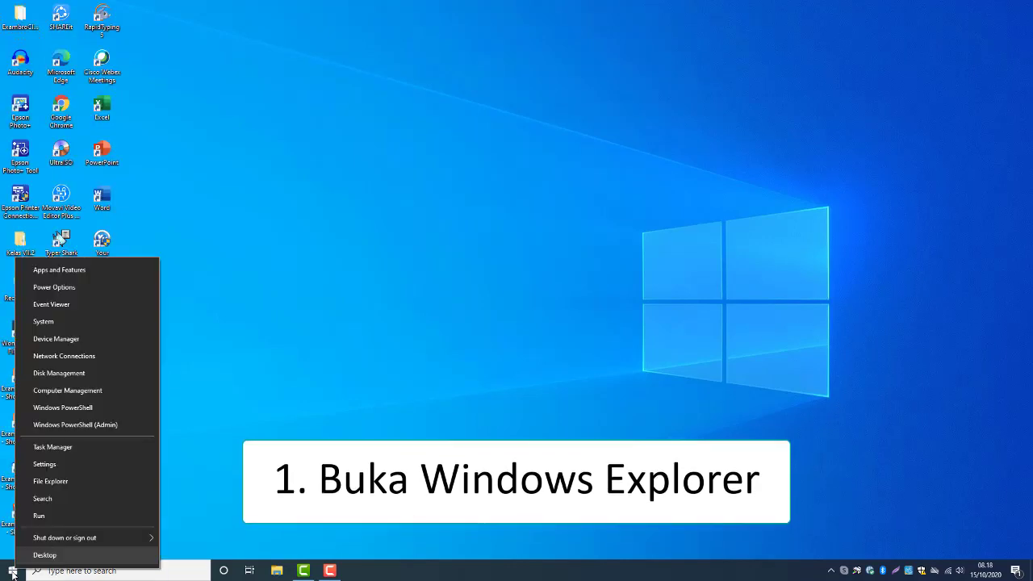
{"action": "left_click", "coordinate": [48, 481]}
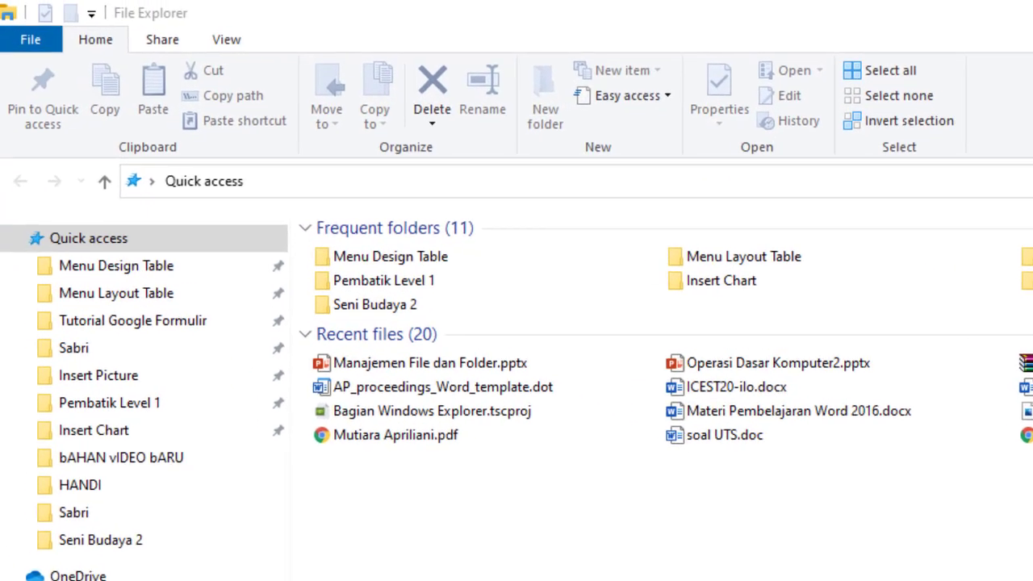
Step: Hide the file name extensions of the listed files and show them again
{"action": "left_click", "coordinate": [230, 47]}
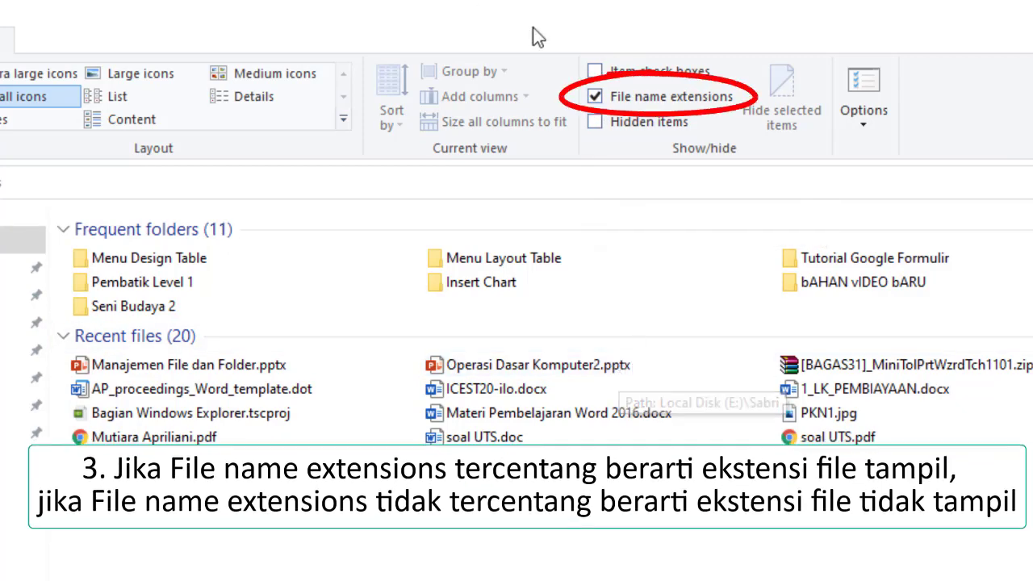
{"action": "left_click", "coordinate": [638, 98]}
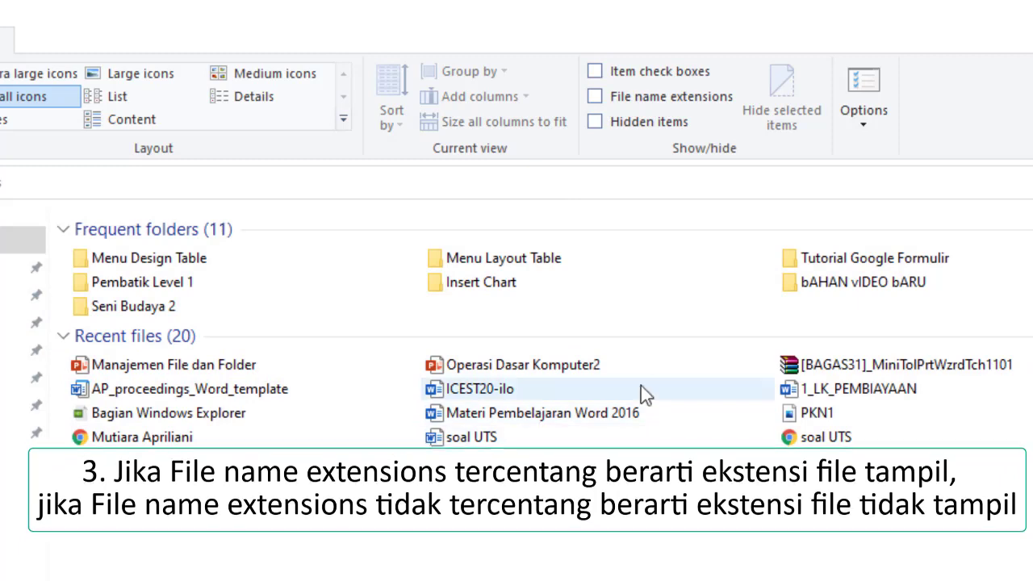
{"action": "left_click", "coordinate": [595, 98]}
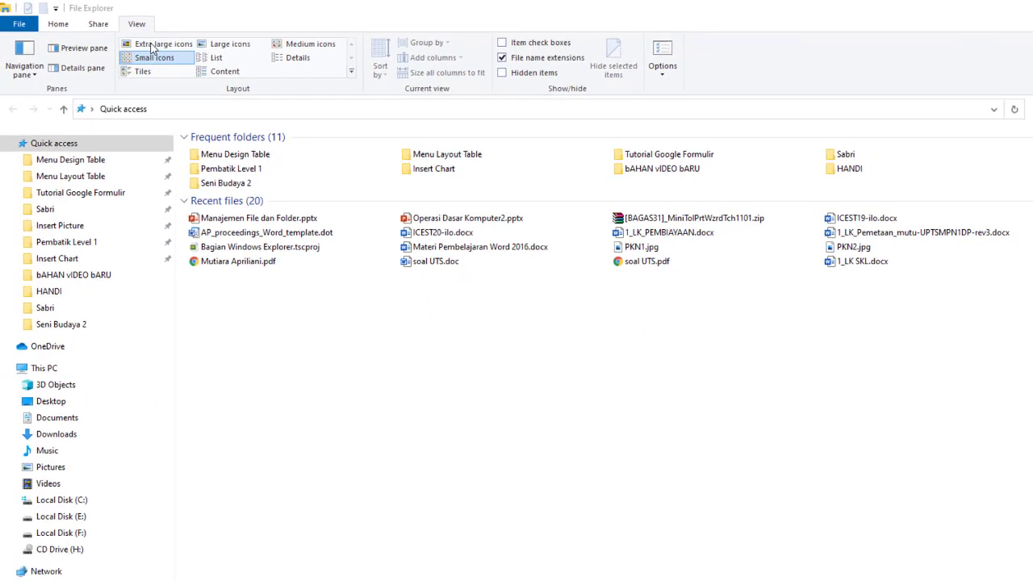
Step: Display the Quick access items as extra large icons and look over the frequent folders and recent files
{"action": "left_click", "coordinate": [148, 46]}
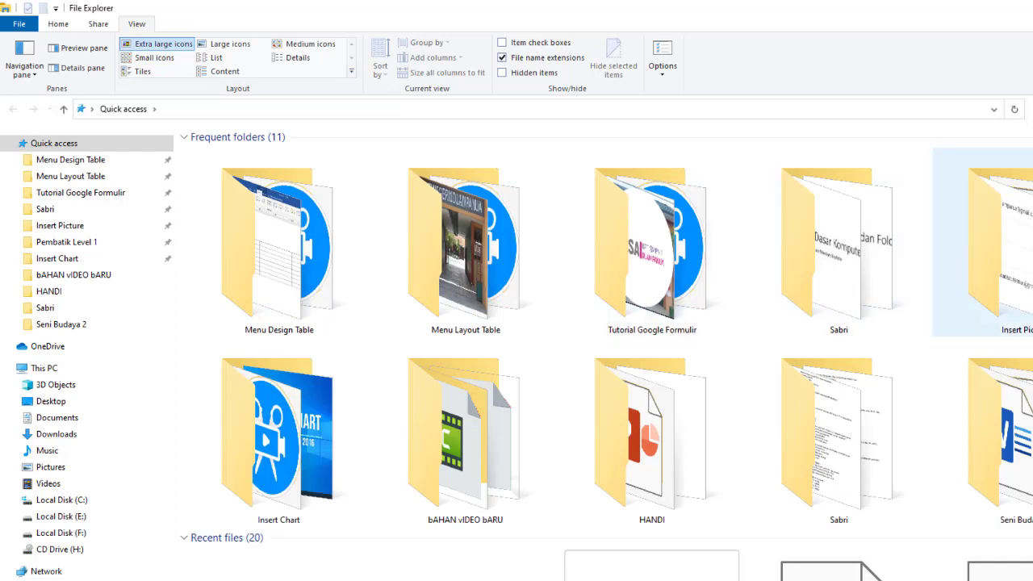
{"action": "scroll", "coordinate": [524, 470], "scroll_direction": "down", "scroll_amount": 5}
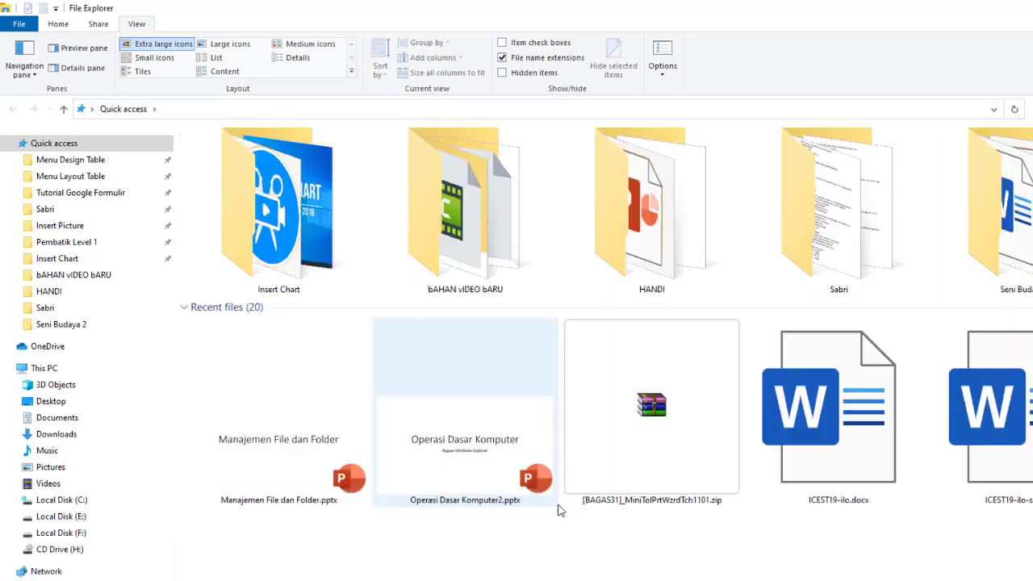
{"action": "scroll", "coordinate": [374, 438], "scroll_direction": "up", "scroll_amount": 5}
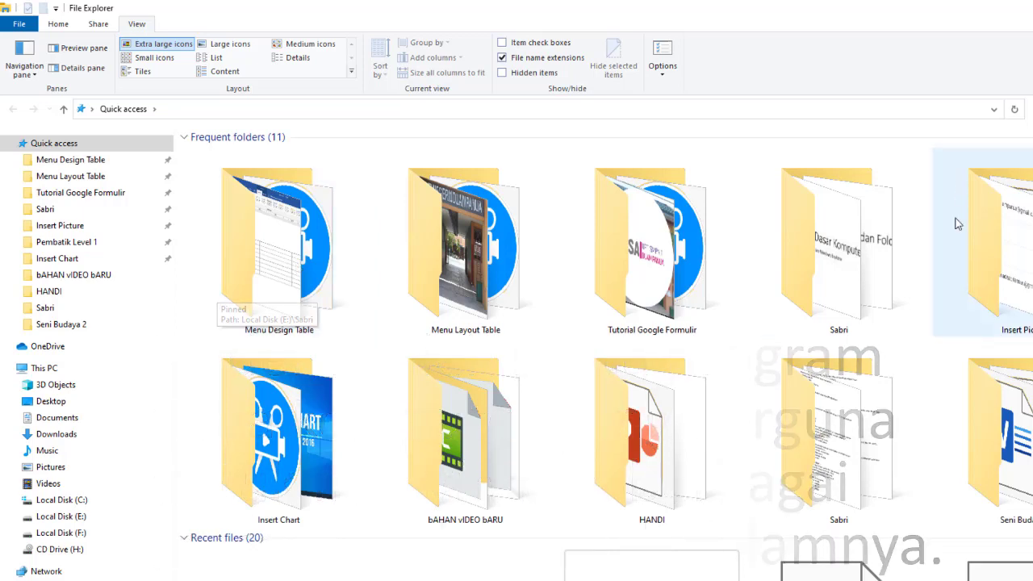
Step: Open the frequent folder between Tutorial Google Formulir and Insert Picture and look through its files and subfolders
{"action": "double_click", "coordinate": [827, 292]}
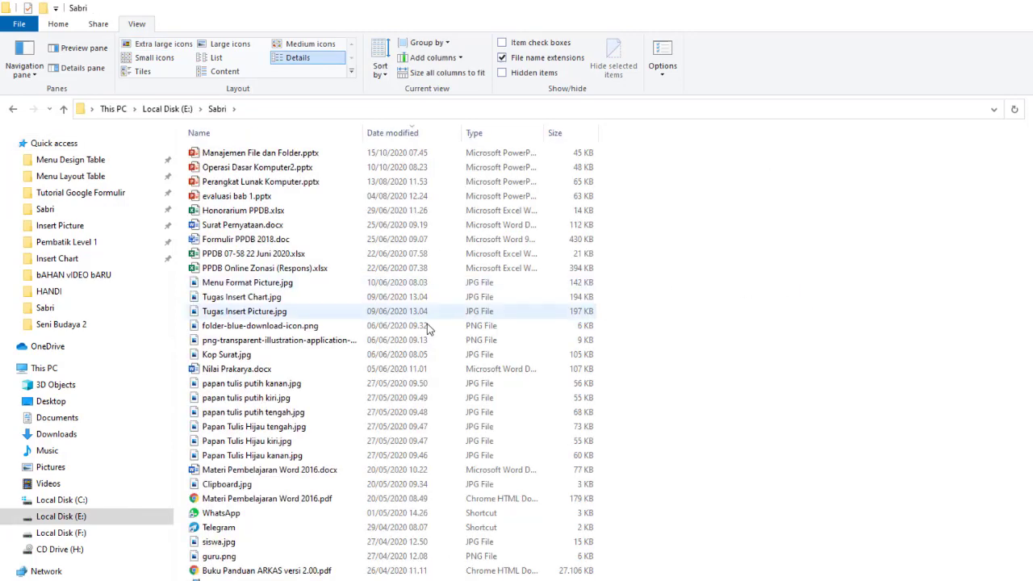
{"action": "scroll", "coordinate": [292, 431], "scroll_direction": "down", "scroll_amount": 4}
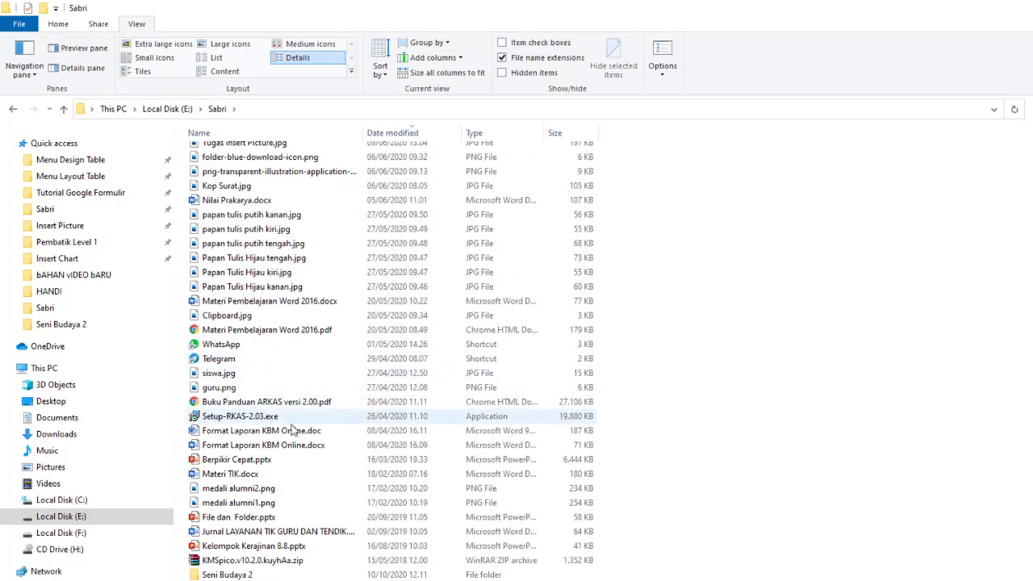
{"action": "scroll", "coordinate": [292, 430], "scroll_direction": "down", "scroll_amount": 3}
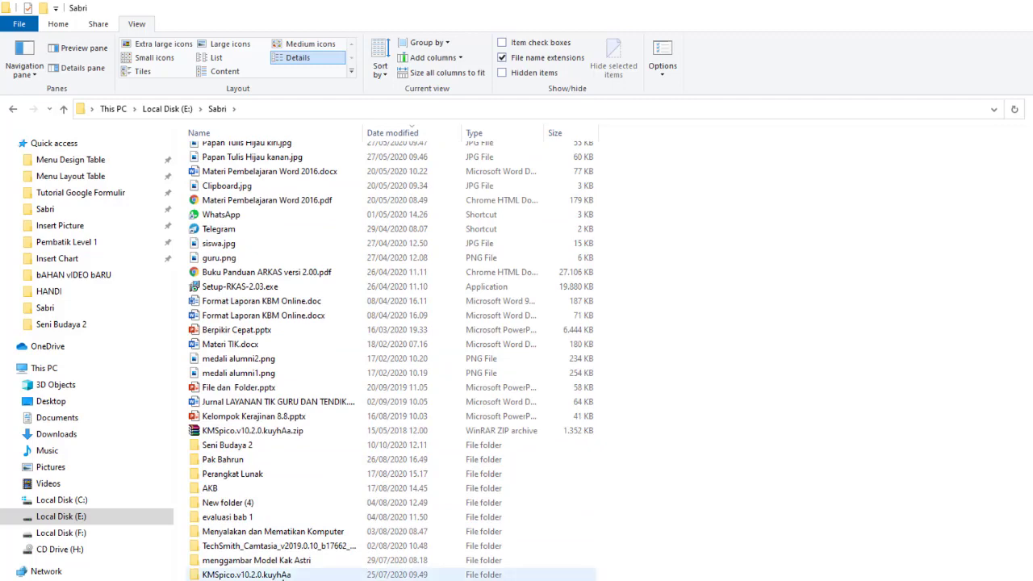
{"action": "left_click", "coordinate": [246, 445]}
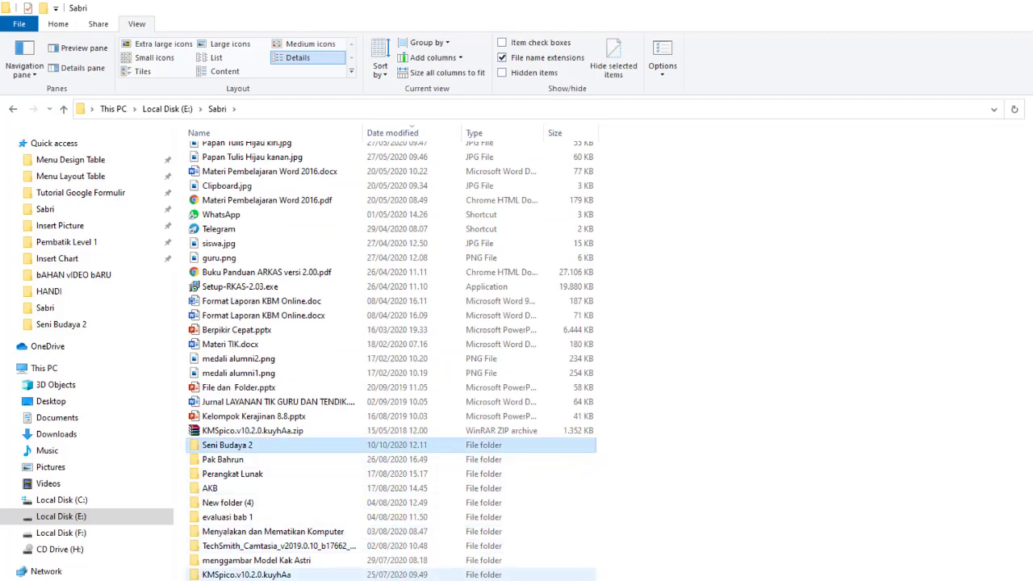
{"action": "left_click", "coordinate": [230, 580]}
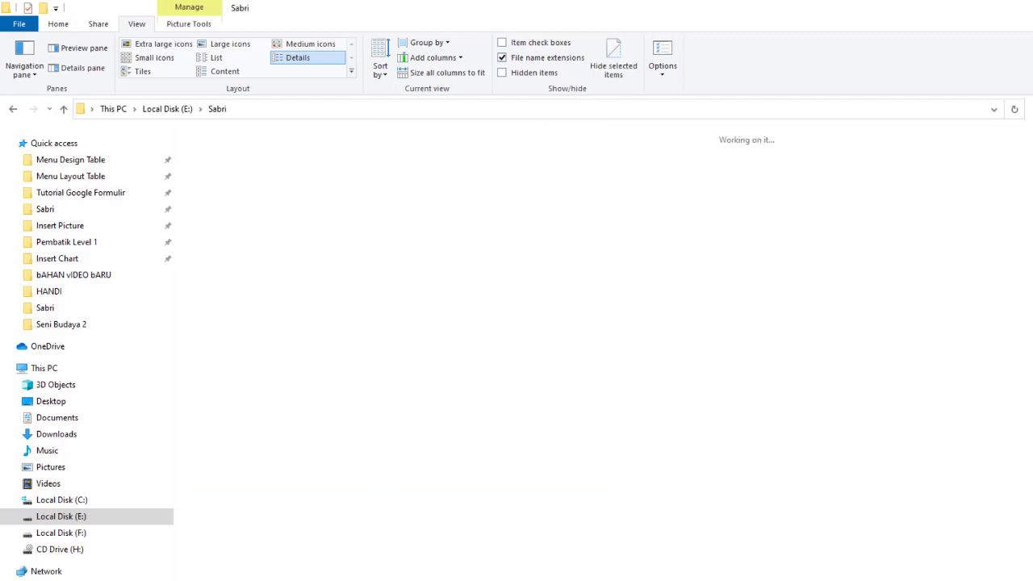
{"action": "scroll", "coordinate": [629, 363], "scroll_direction": "down", "scroll_amount": 3}
{"action": "scroll", "coordinate": [640, 391], "scroll_direction": "down", "scroll_amount": 5}
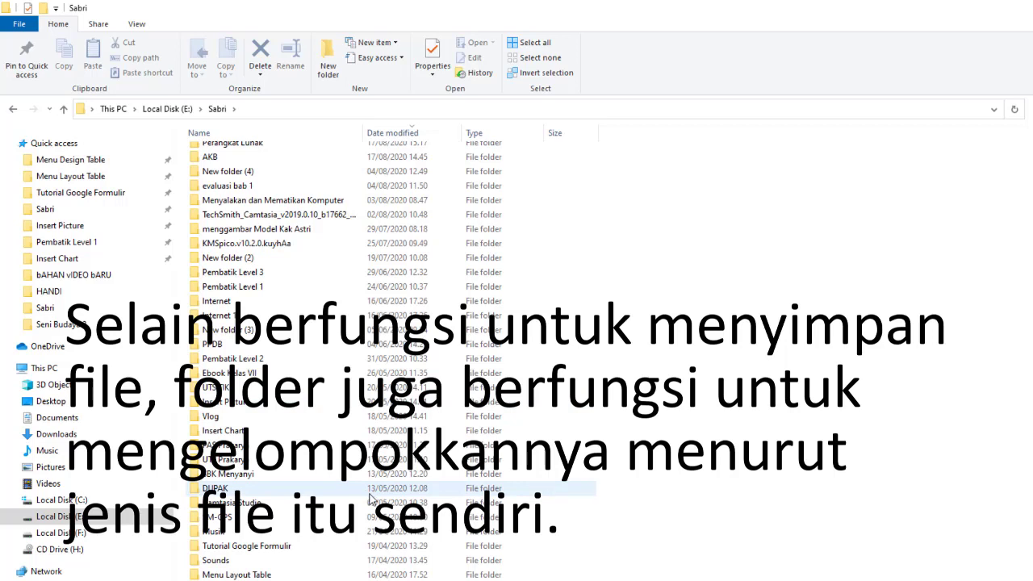
Step: Open the Music folder under This PC
{"action": "left_click", "coordinate": [59, 452]}
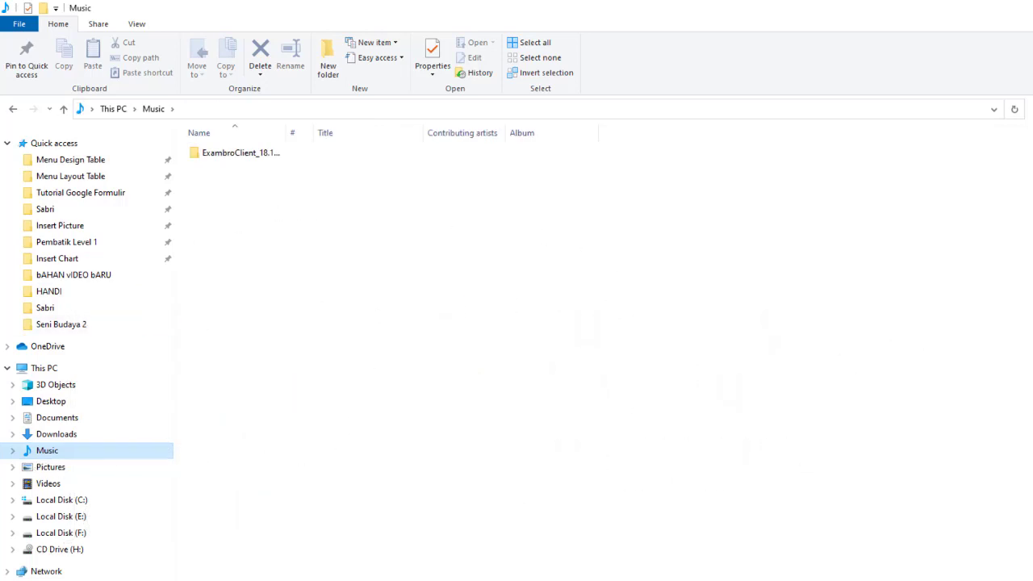
Step: Look through the contents of the Pictures and Videos folders, and view the folders and drives under This PC
{"action": "left_click", "coordinate": [52, 467]}
{"action": "scroll", "coordinate": [841, 298], "scroll_direction": "down", "scroll_amount": 3}
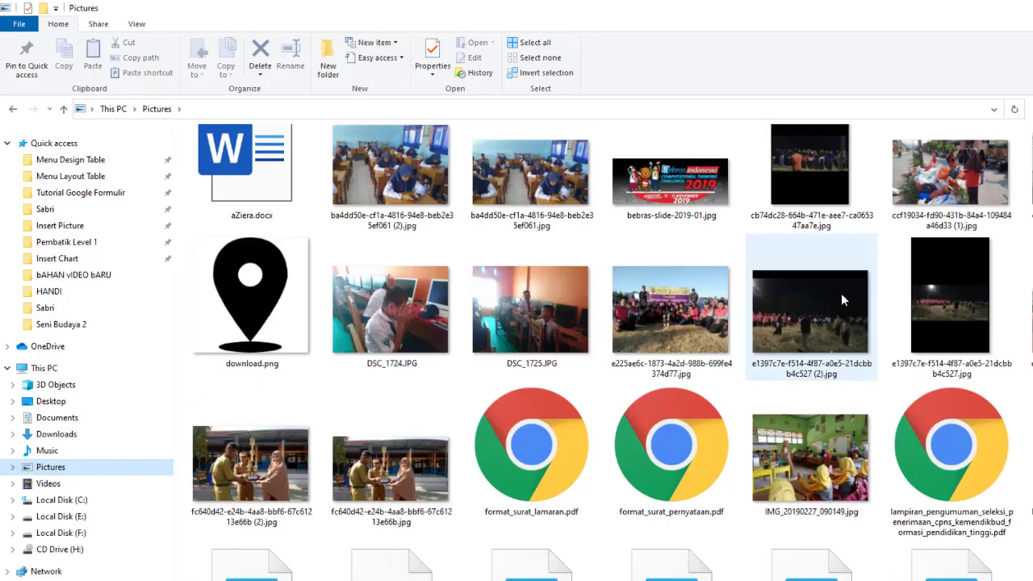
{"action": "scroll", "coordinate": [836, 308], "scroll_direction": "up", "scroll_amount": 3}
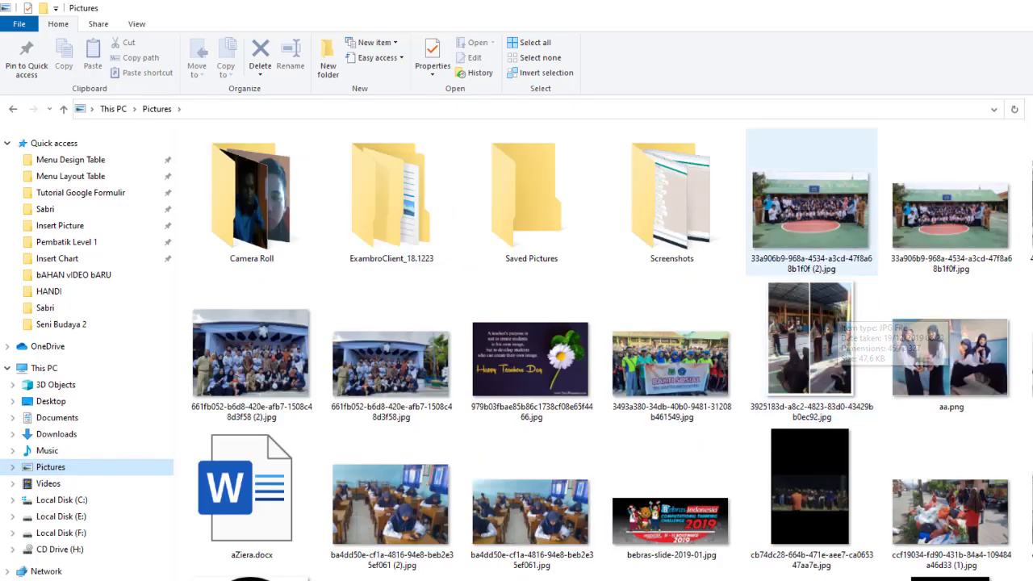
{"action": "left_click", "coordinate": [47, 484]}
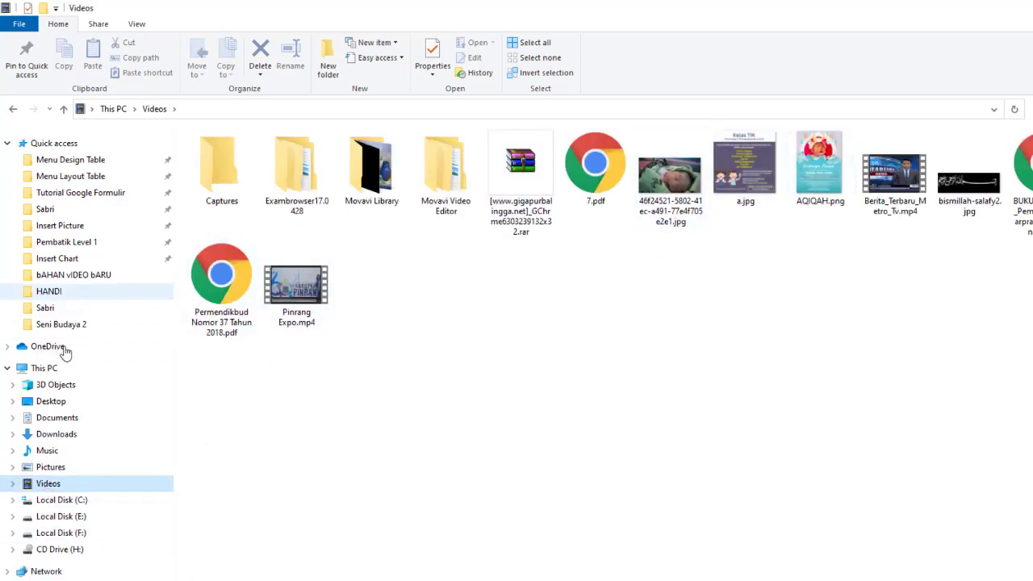
{"action": "left_click", "coordinate": [48, 369]}
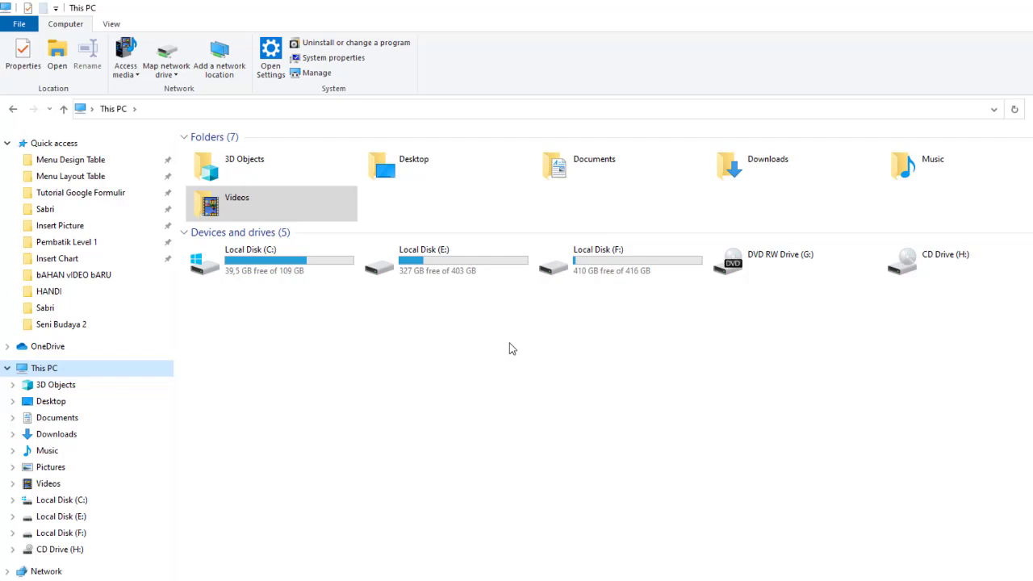
{"action": "left_click", "coordinate": [1029, 494]}
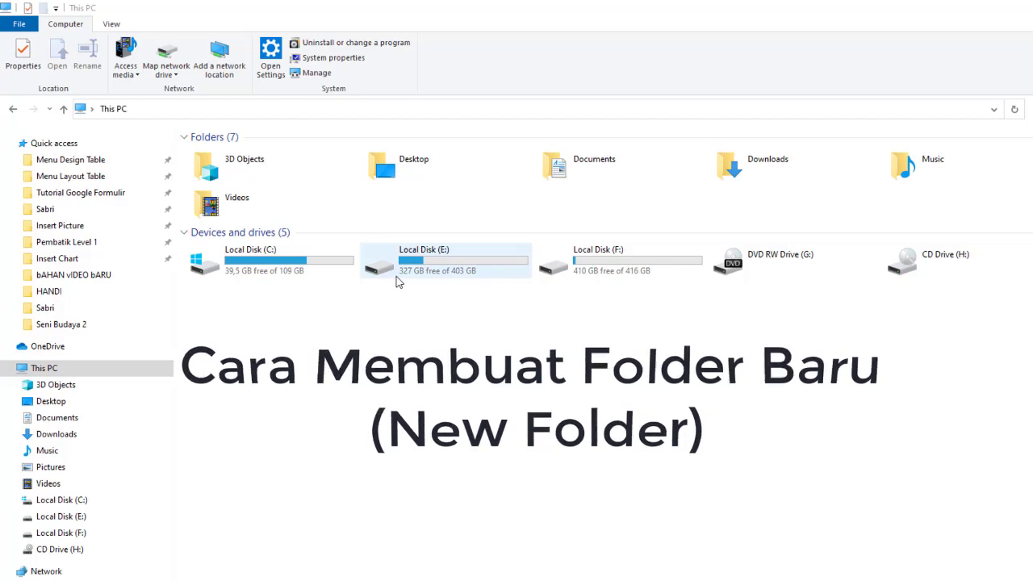
{"action": "left_click", "coordinate": [64, 420]}
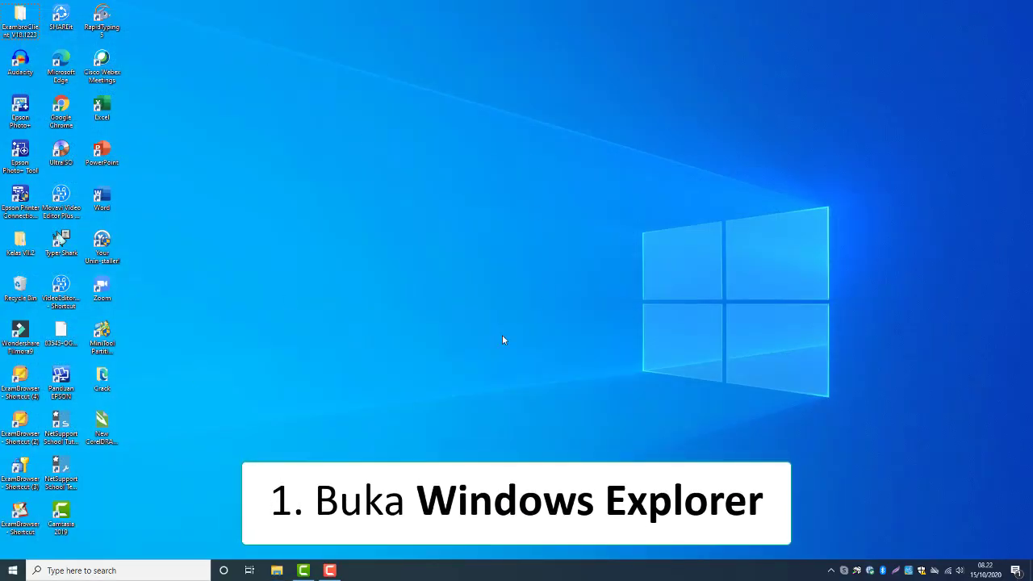
Step: Refresh the desktop, and open the Documents folder in a new File Explorer window
{"action": "right_click", "coordinate": [345, 42]}
{"action": "left_click", "coordinate": [372, 69]}
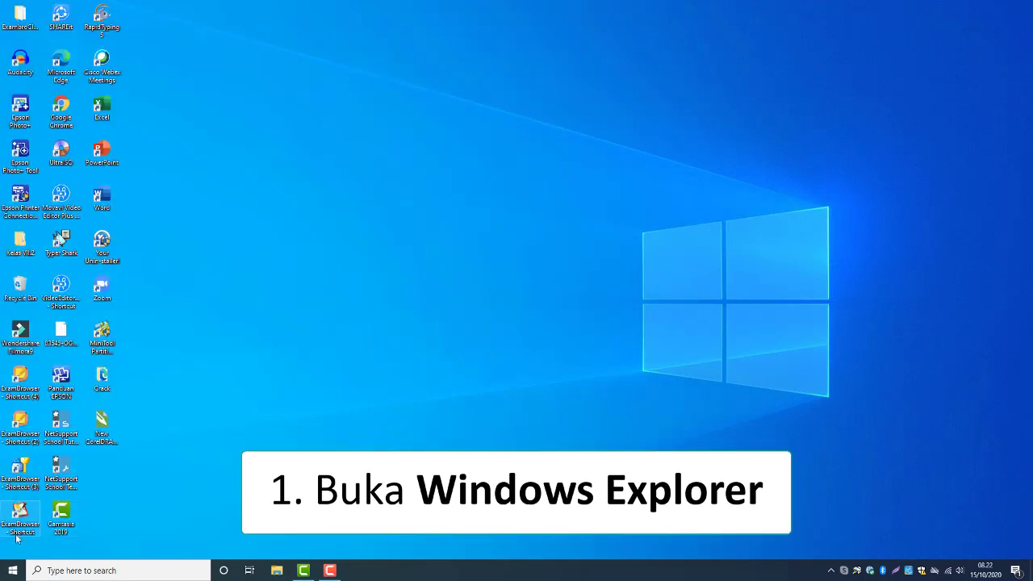
{"action": "right_click", "coordinate": [12, 570]}
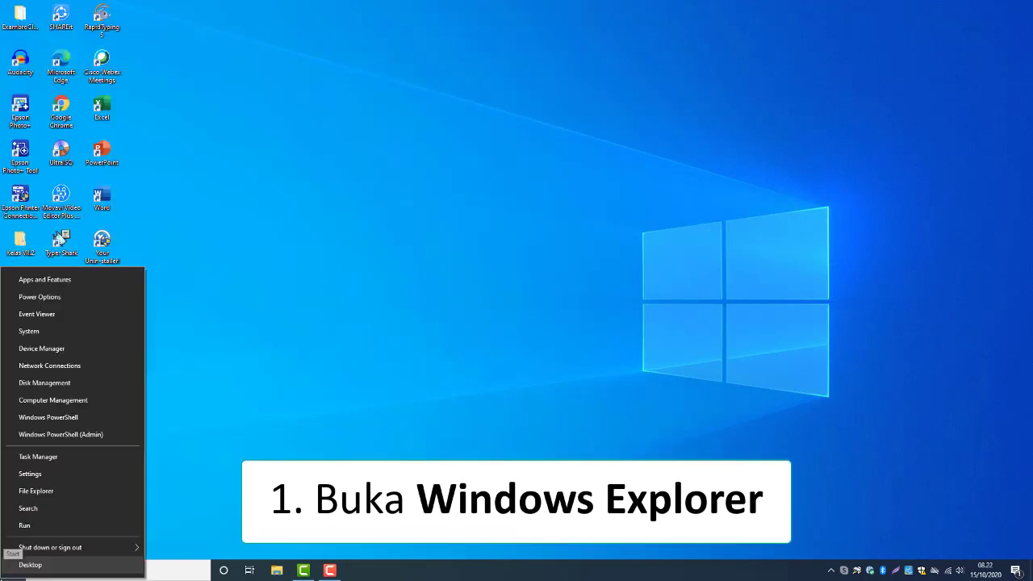
{"action": "left_click", "coordinate": [34, 491]}
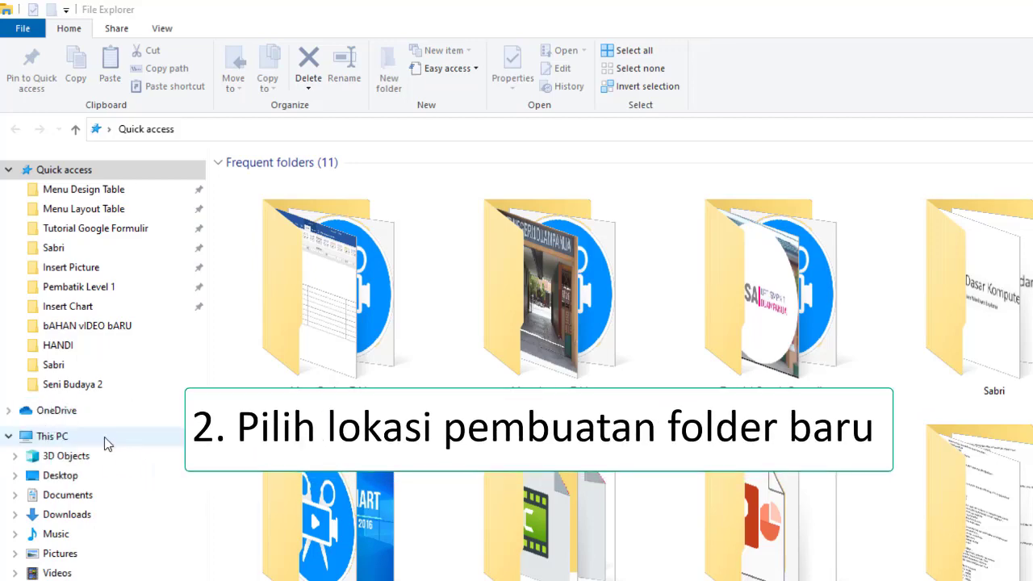
{"action": "left_click", "coordinate": [115, 498]}
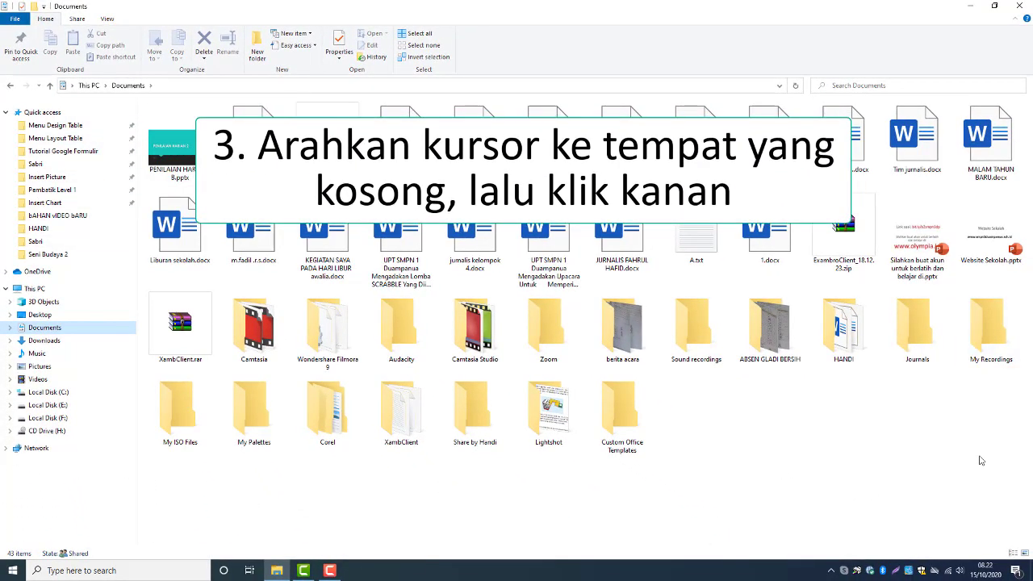
Step: Create a new folder named Tugas 1 in Documents and refresh the file list
{"action": "right_click", "coordinate": [736, 446]}
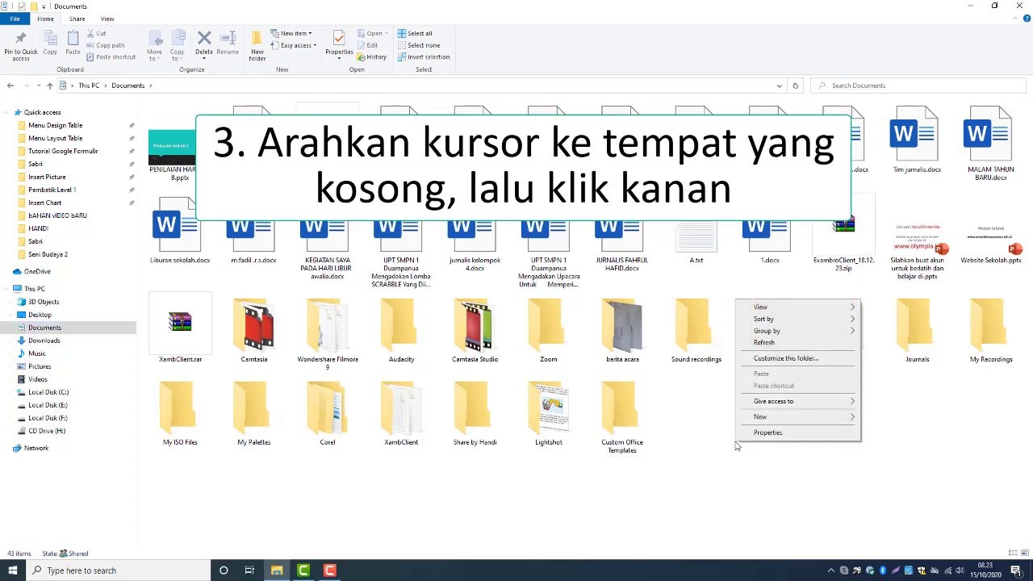
{"action": "mouse_move", "coordinate": [768, 421]}
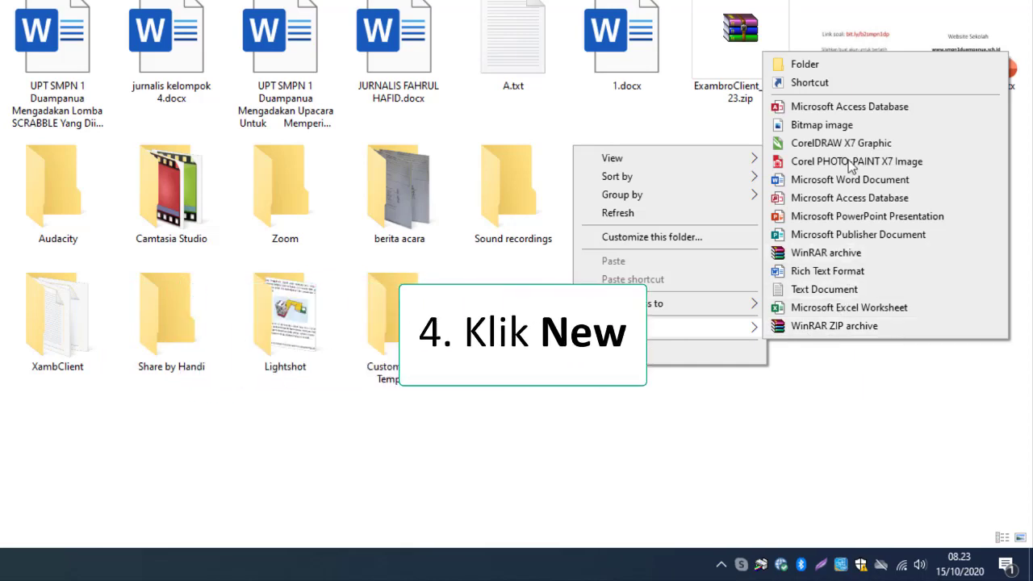
{"action": "left_click", "coordinate": [847, 68]}
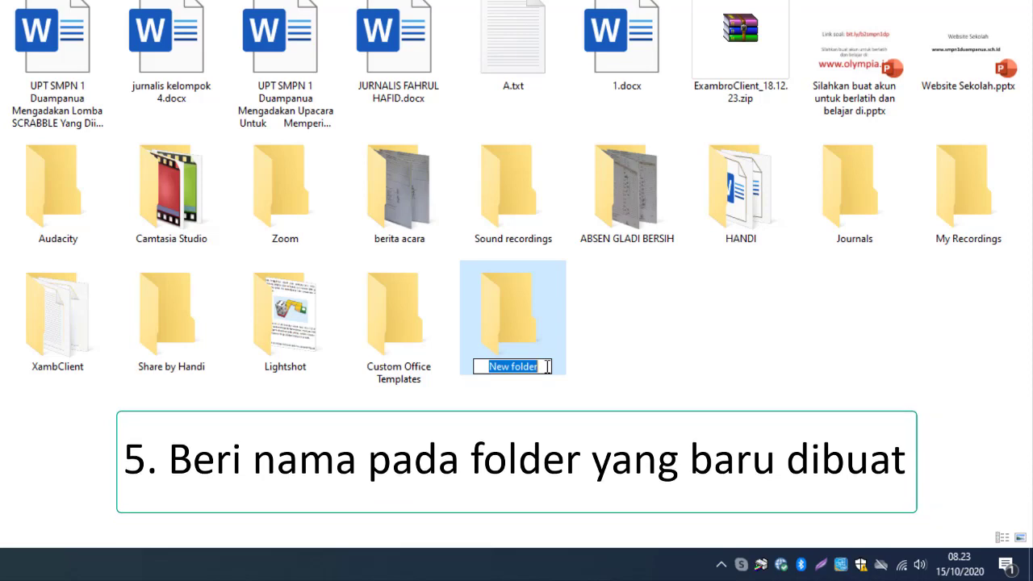
{"action": "type", "text": "Tugas"}
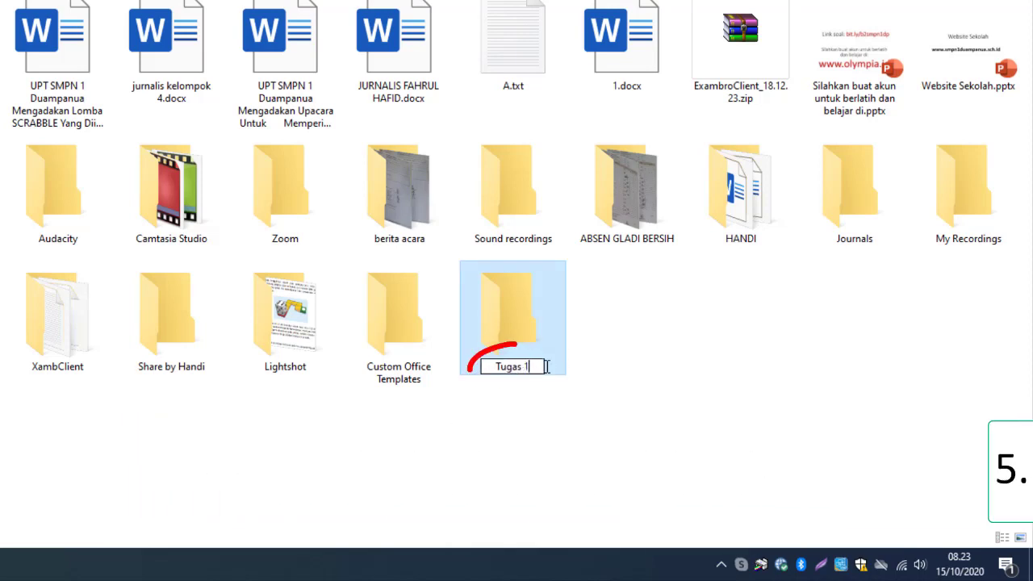
{"action": "type", "text": "1"}
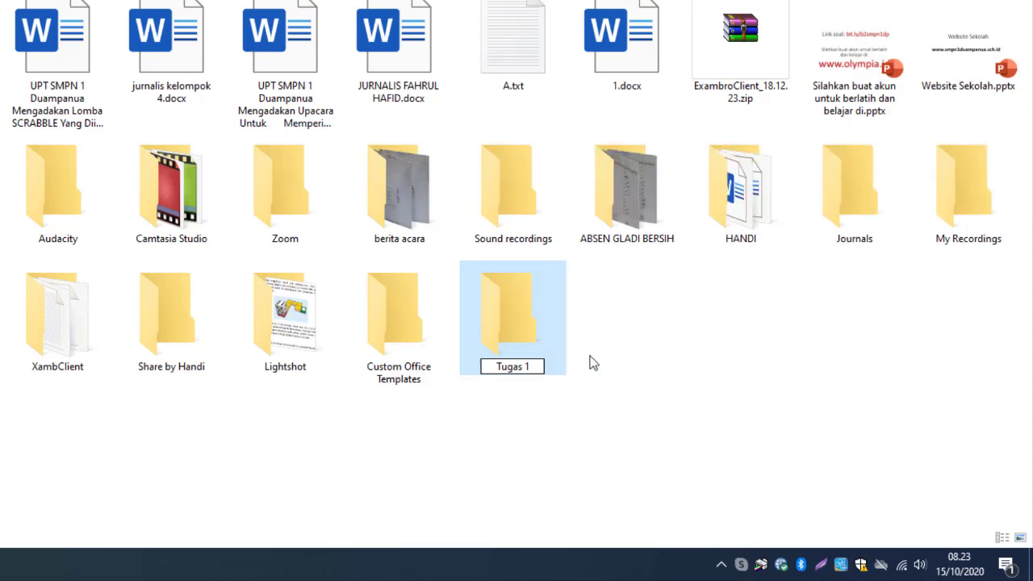
{"action": "left_click", "coordinate": [677, 408]}
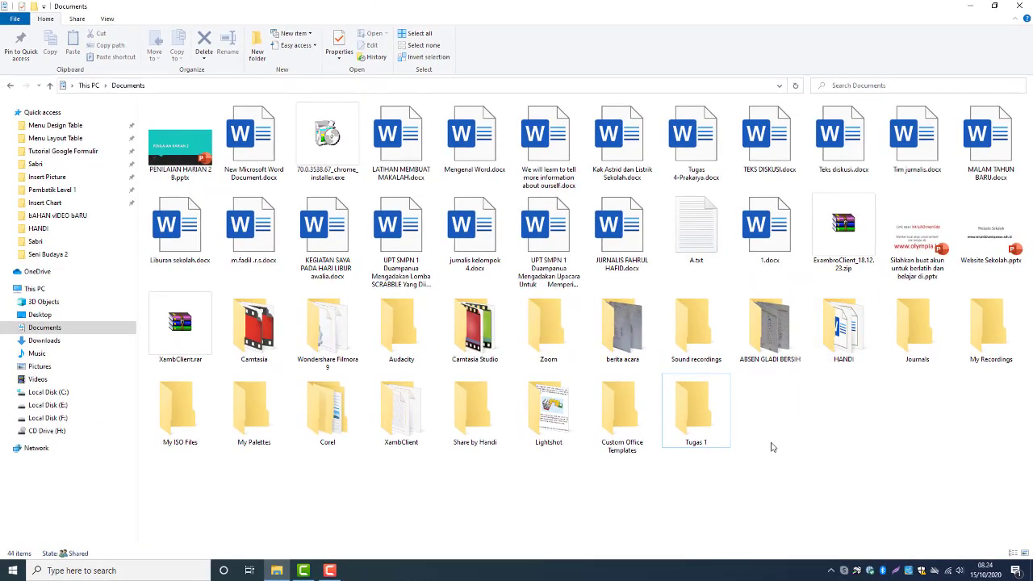
{"action": "right_click", "coordinate": [771, 446]}
{"action": "left_click", "coordinate": [821, 331]}
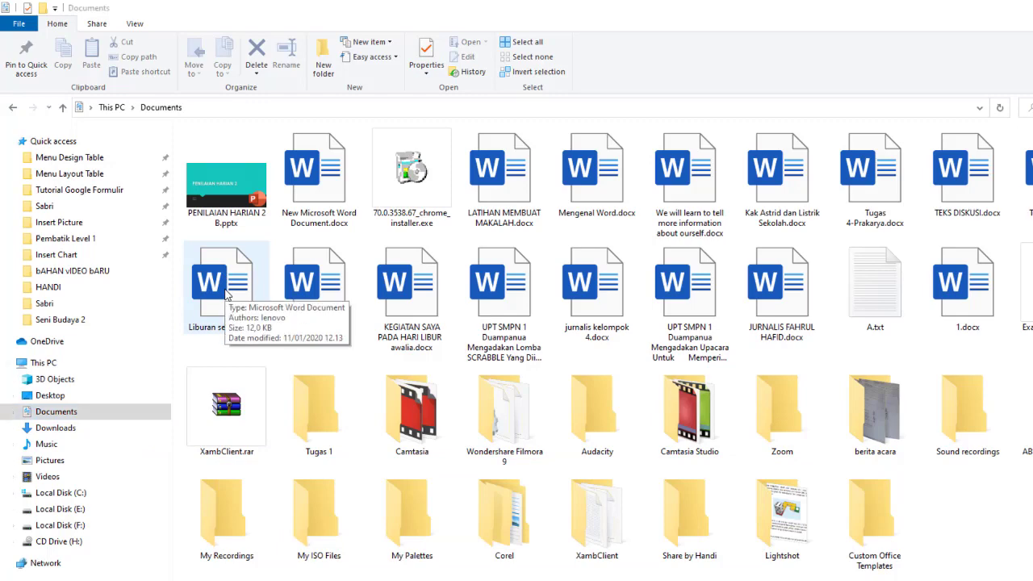
Step: Copy Liburan sekolah.docx from Documents and paste it into the Tugas 1 folder
{"action": "left_click", "coordinate": [226, 295]}
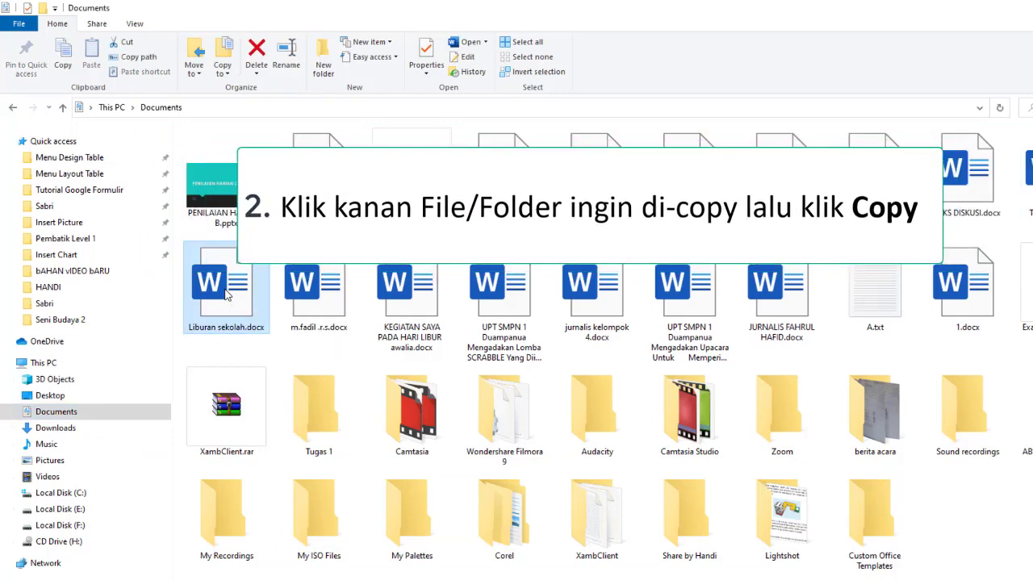
{"action": "left_click", "coordinate": [323, 417]}
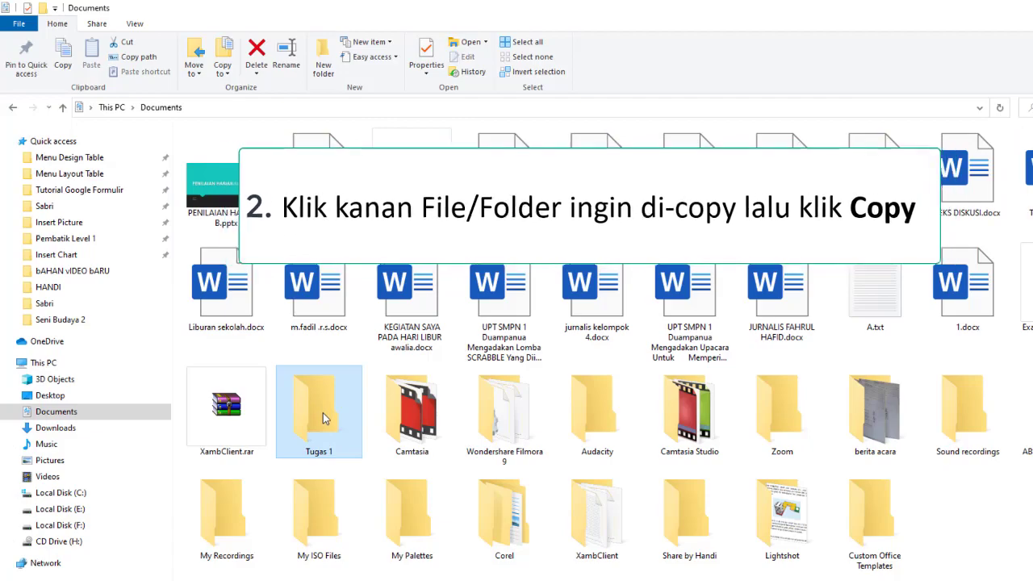
{"action": "right_click", "coordinate": [246, 307]}
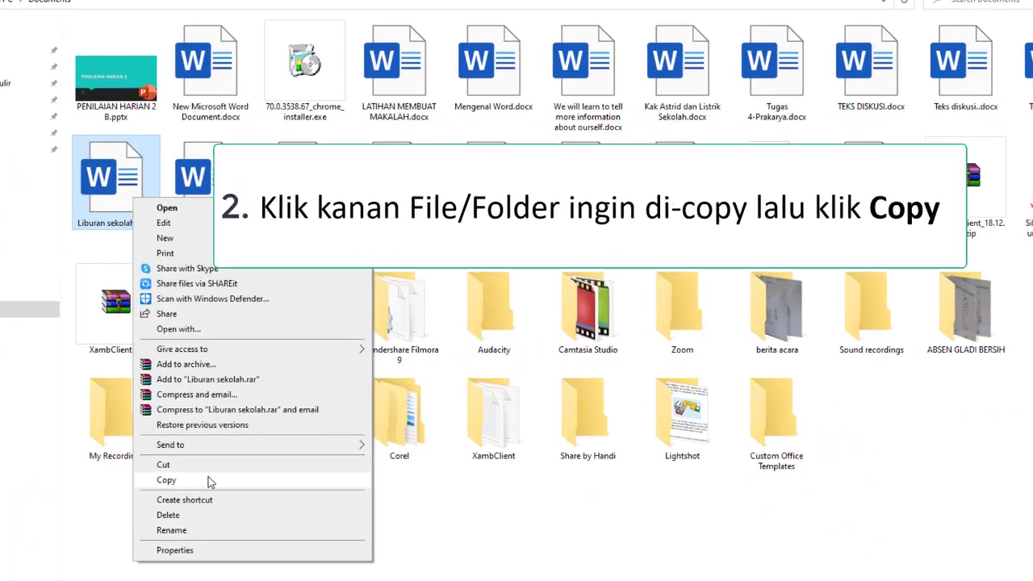
{"action": "left_click", "coordinate": [265, 498]}
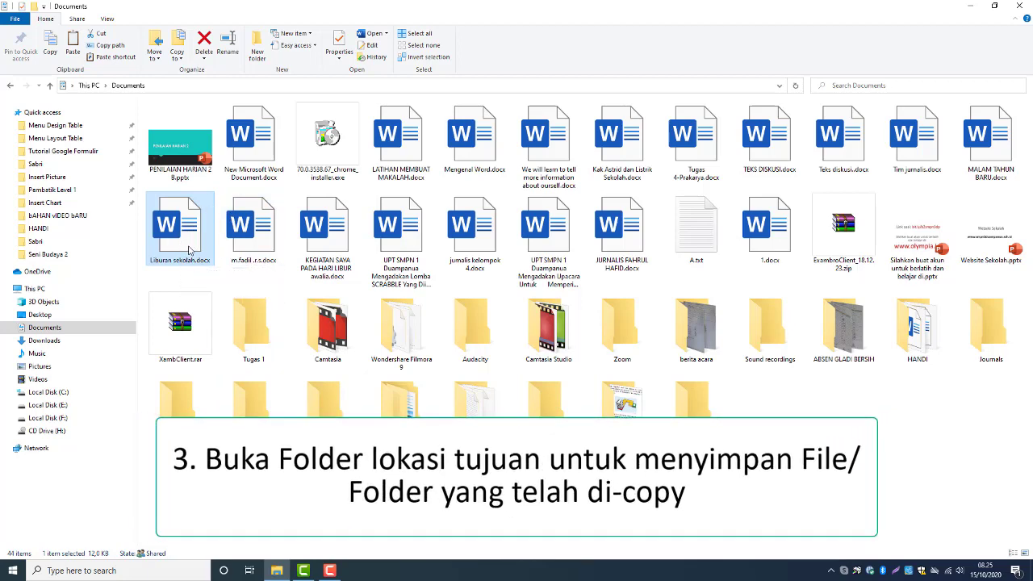
{"action": "double_click", "coordinate": [250, 328]}
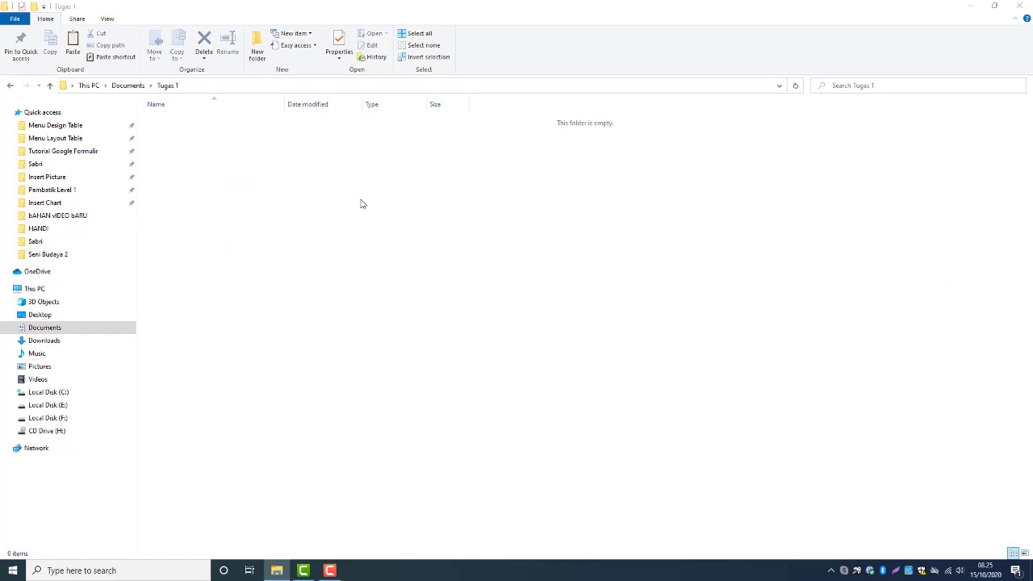
{"action": "right_click", "coordinate": [253, 173]}
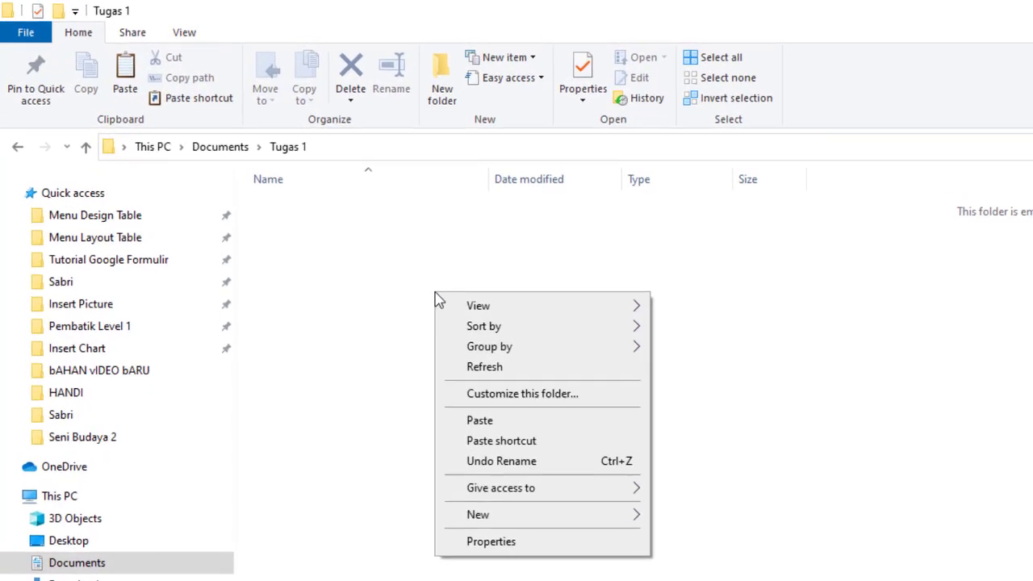
{"action": "left_click", "coordinate": [479, 421]}
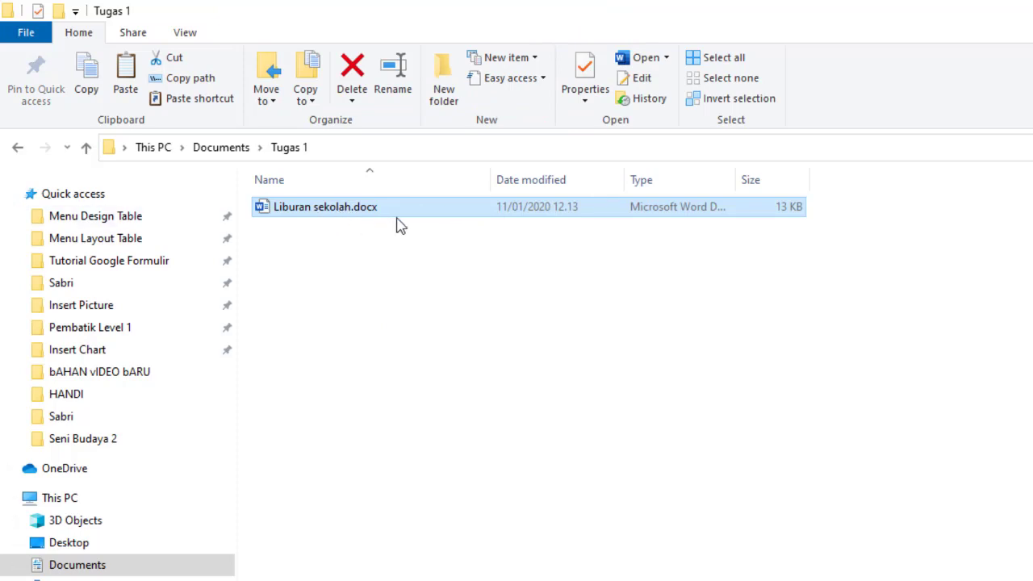
Step: Return to Documents and copy the Lightshot folder into the Tugas 1 folder
{"action": "left_click", "coordinate": [16, 151]}
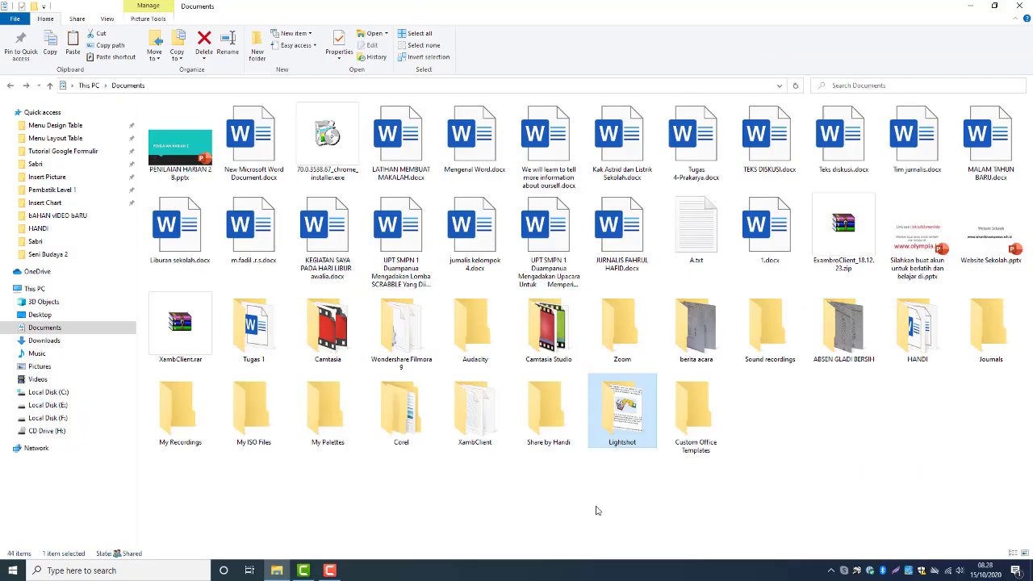
{"action": "left_click", "coordinate": [597, 510]}
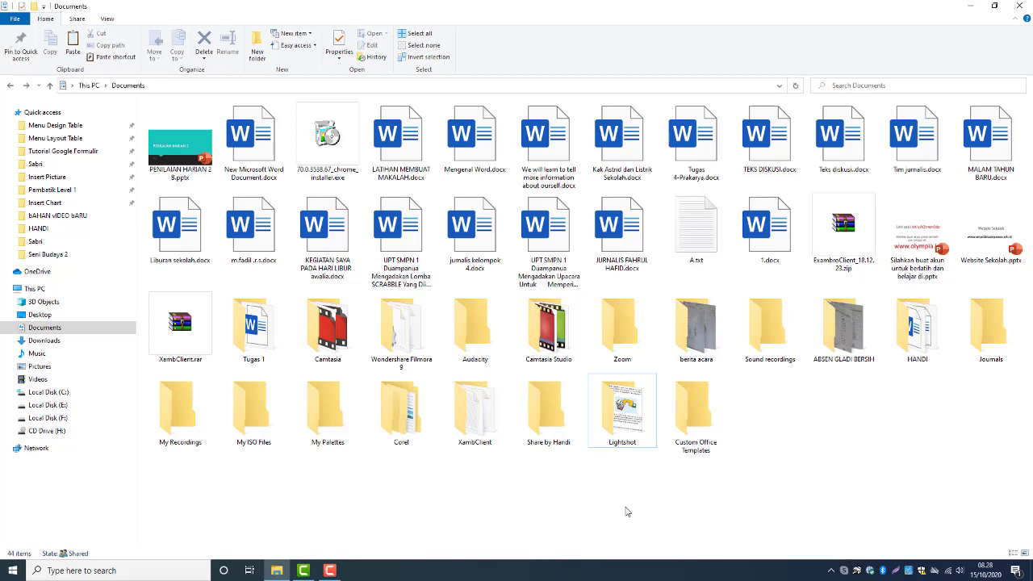
{"action": "left_click", "coordinate": [622, 431]}
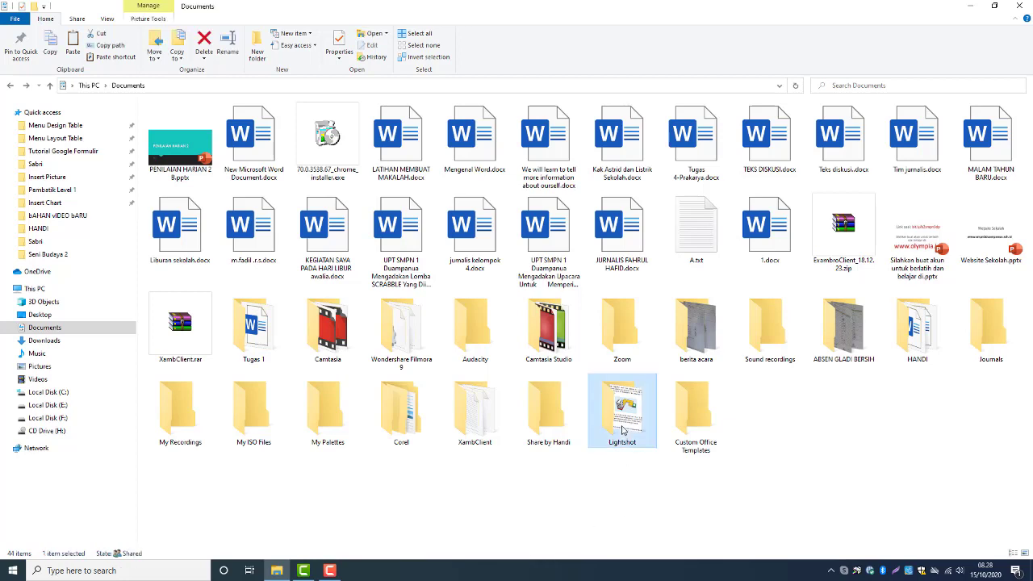
{"action": "key", "text": "ctrl+c"}
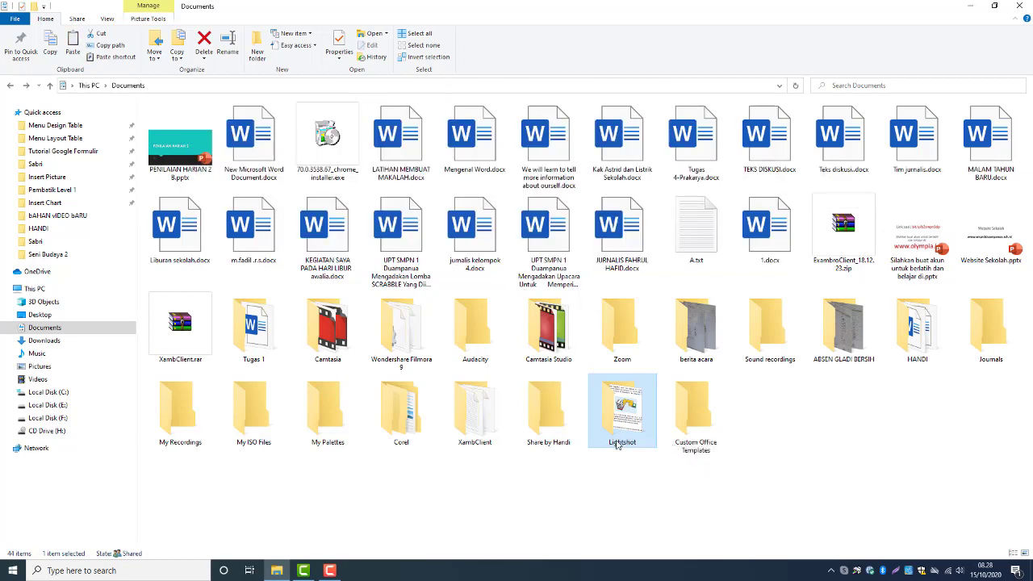
{"action": "double_click", "coordinate": [266, 347]}
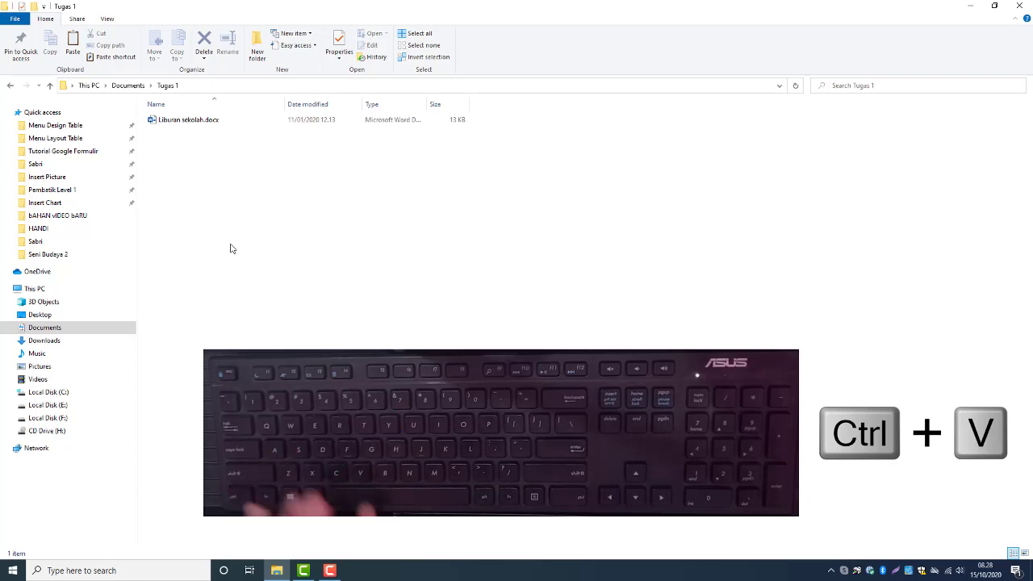
{"action": "key", "text": "ctrl+v"}
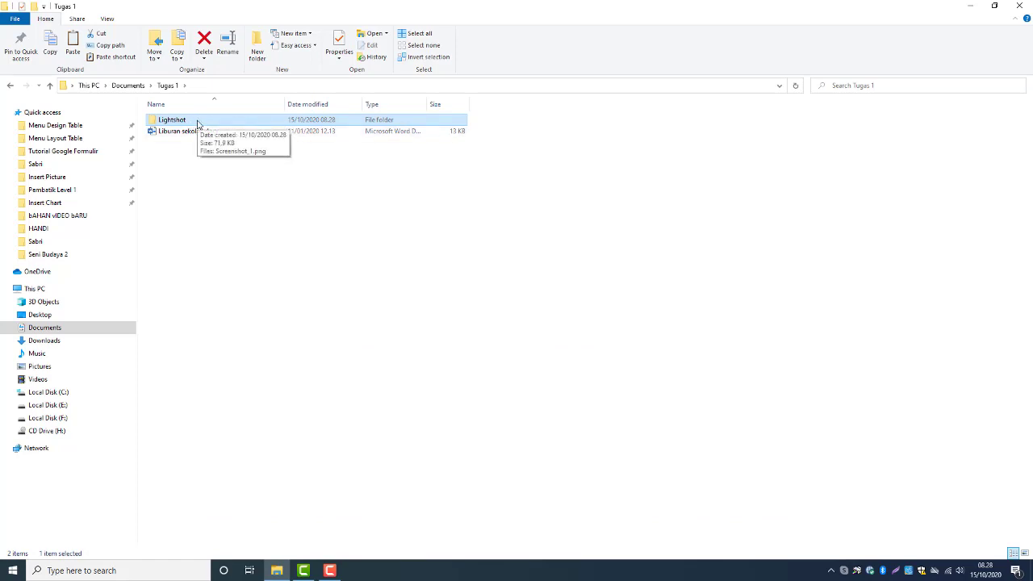
Step: Return to Documents, create a new folder named Tugas 2, and refresh the file list
{"action": "left_click", "coordinate": [128, 86]}
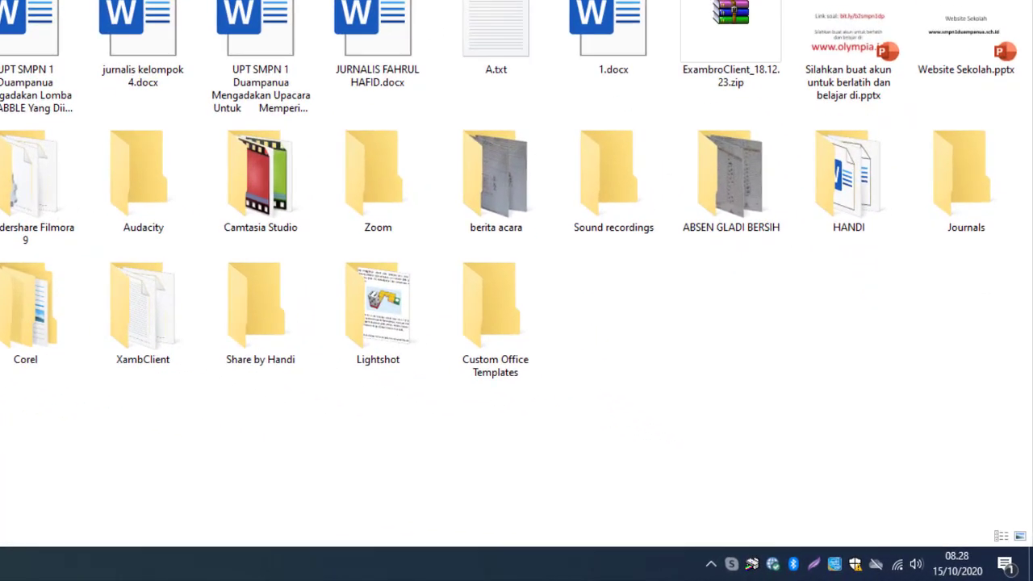
{"action": "right_click", "coordinate": [685, 361]}
{"action": "mouse_move", "coordinate": [743, 313]}
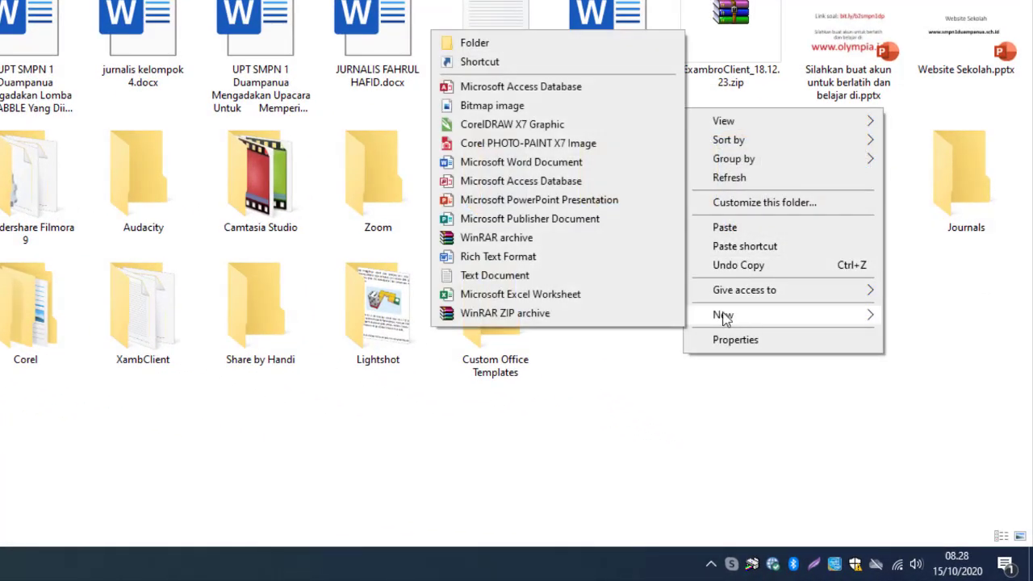
{"action": "left_click", "coordinate": [479, 44]}
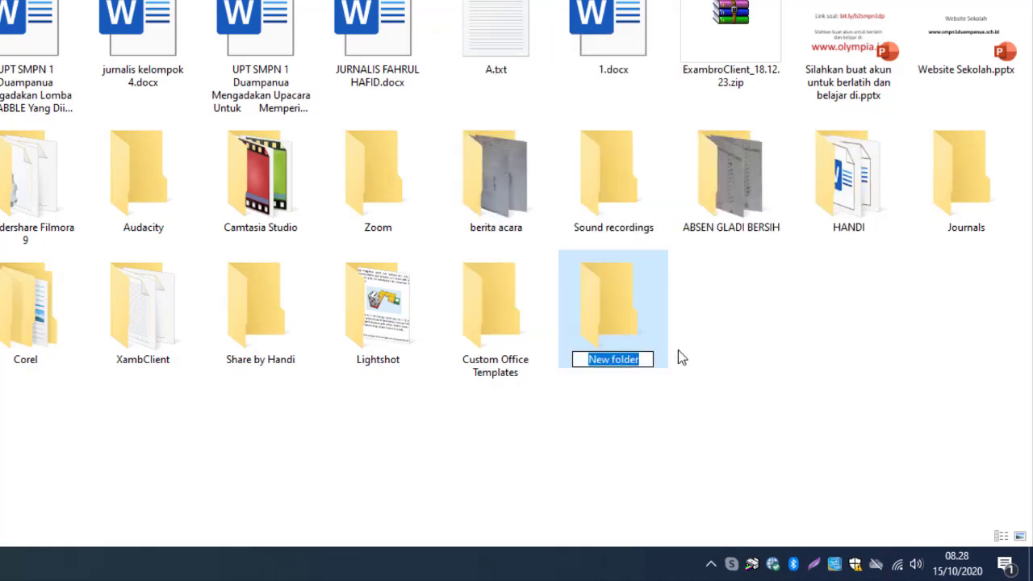
{"action": "type", "text": "tUGAS 2"}
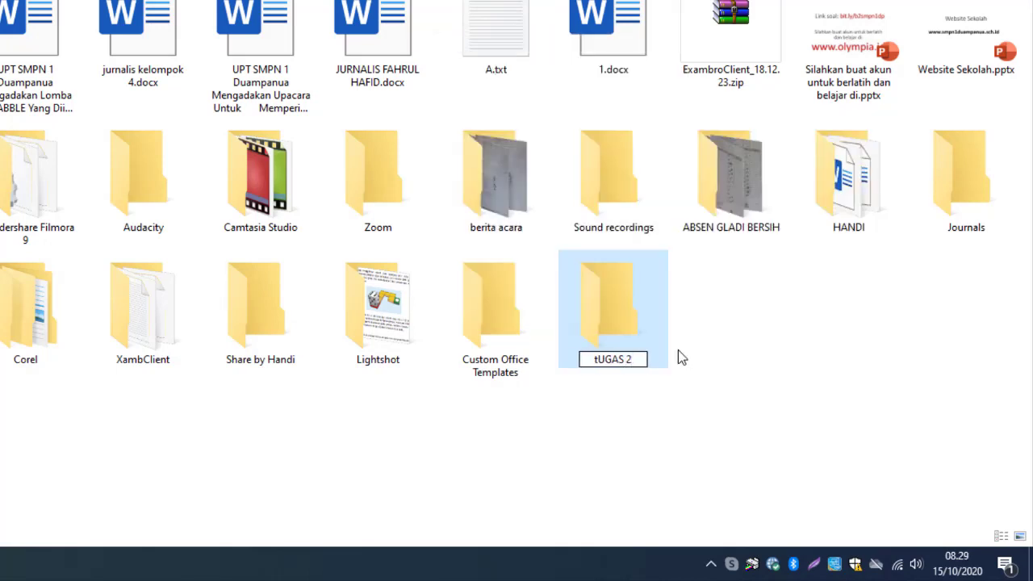
{"action": "key", "text": "ctrl+a"}
{"action": "type", "text": "ugas 2"}
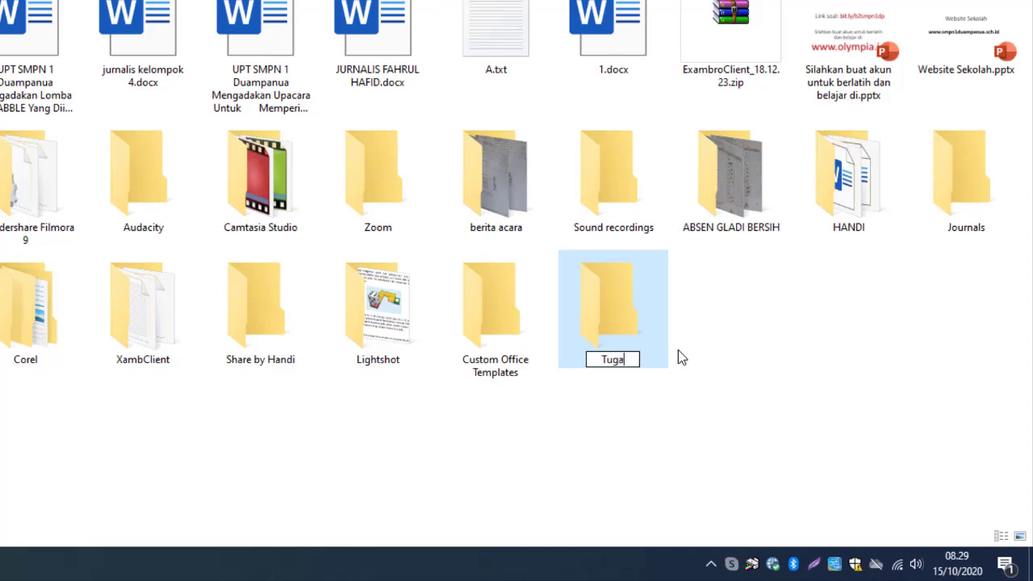
{"action": "key", "text": "Return"}
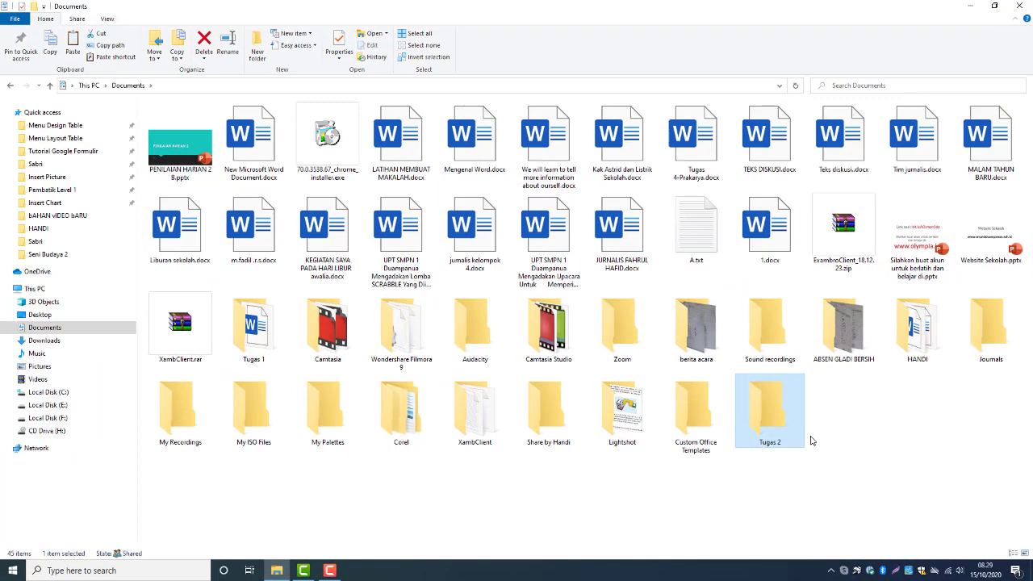
{"action": "right_click", "coordinate": [842, 450]}
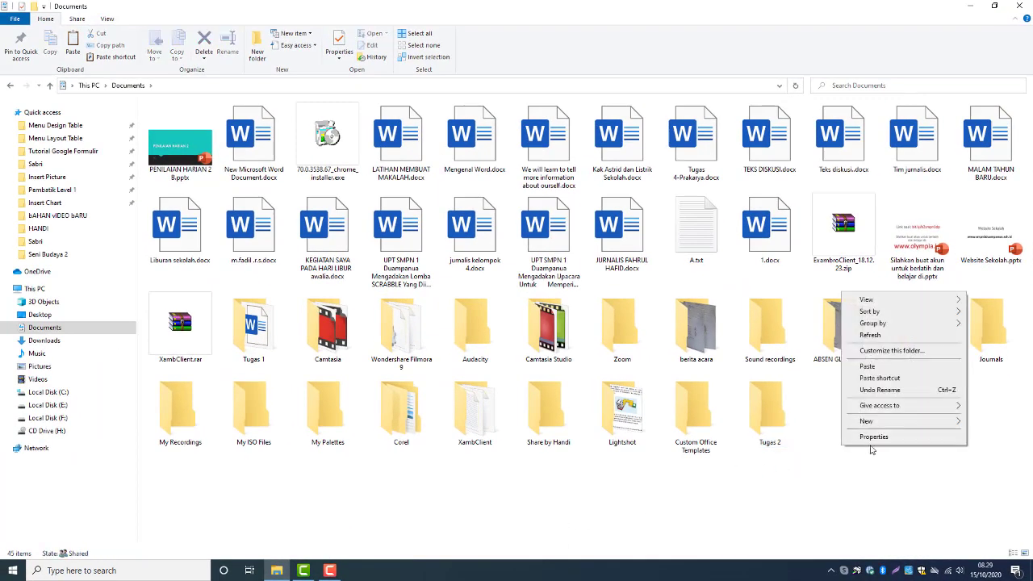
{"action": "left_click", "coordinate": [871, 335]}
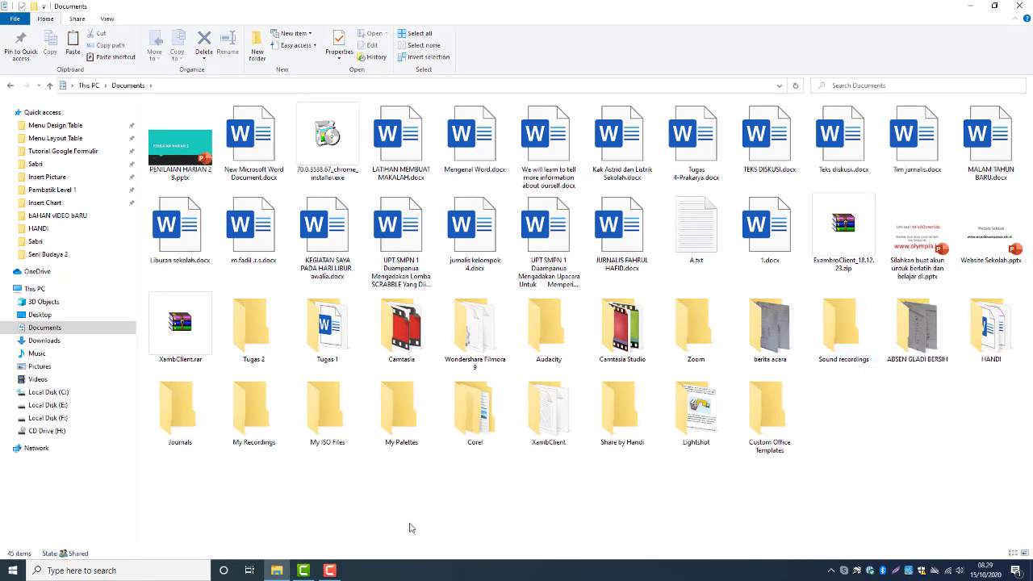
{"action": "right_click", "coordinate": [876, 457]}
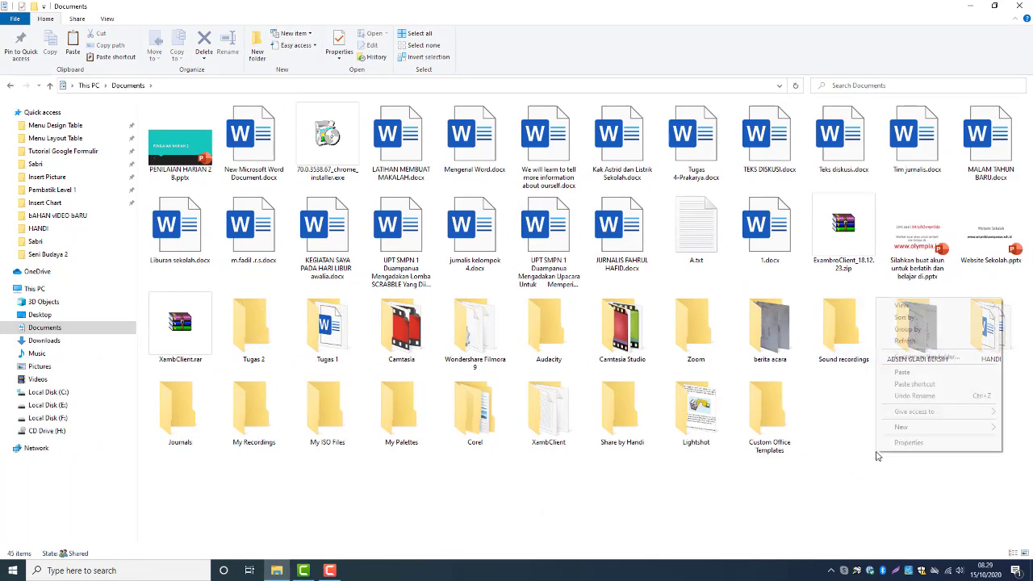
{"action": "left_click", "coordinate": [904, 342]}
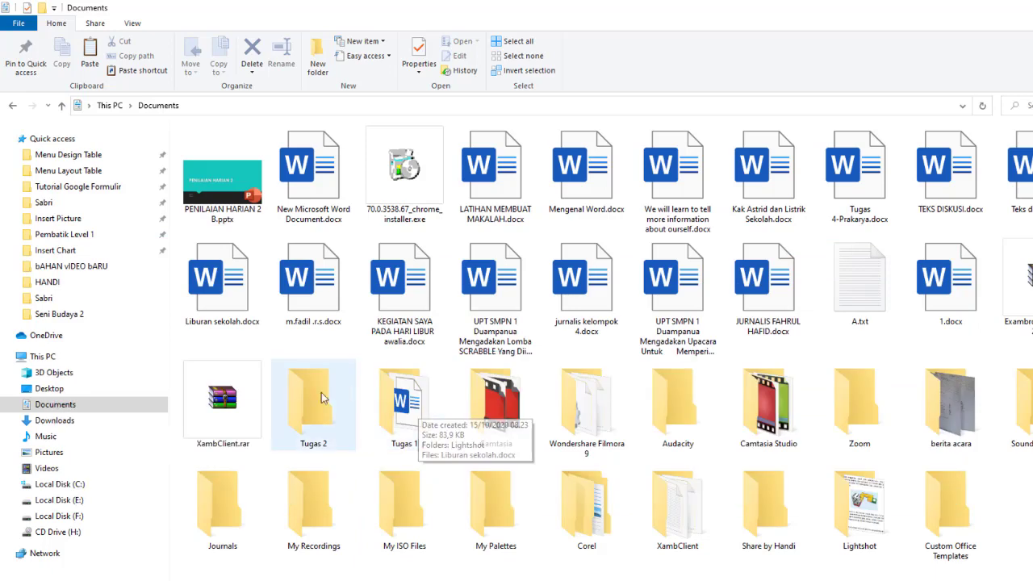
Step: Cut Liburan sekolah.docx from the Tugas 1 folder and paste it into the Tugas 2 folder
{"action": "double_click", "coordinate": [408, 403]}
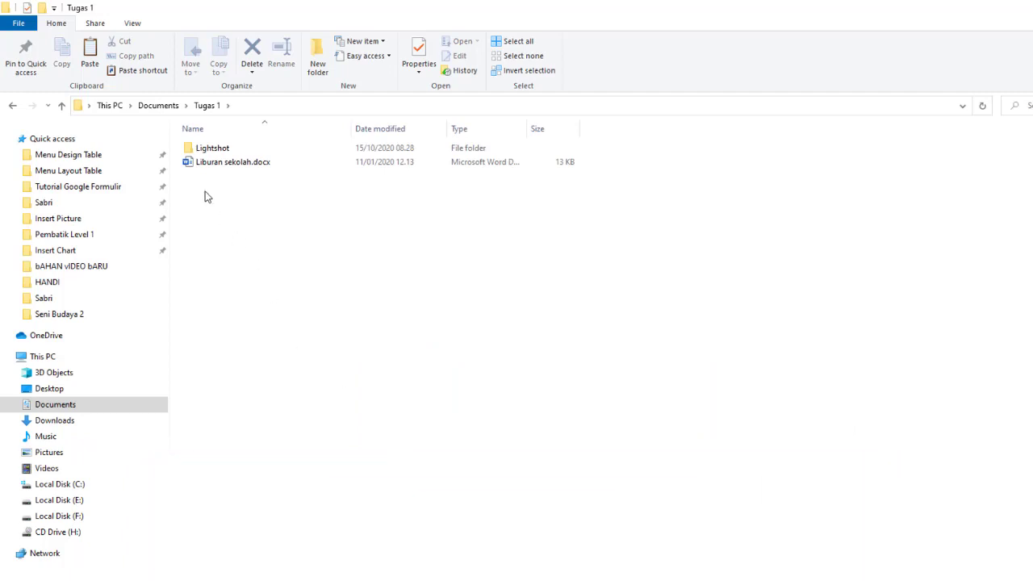
{"action": "left_click", "coordinate": [227, 166]}
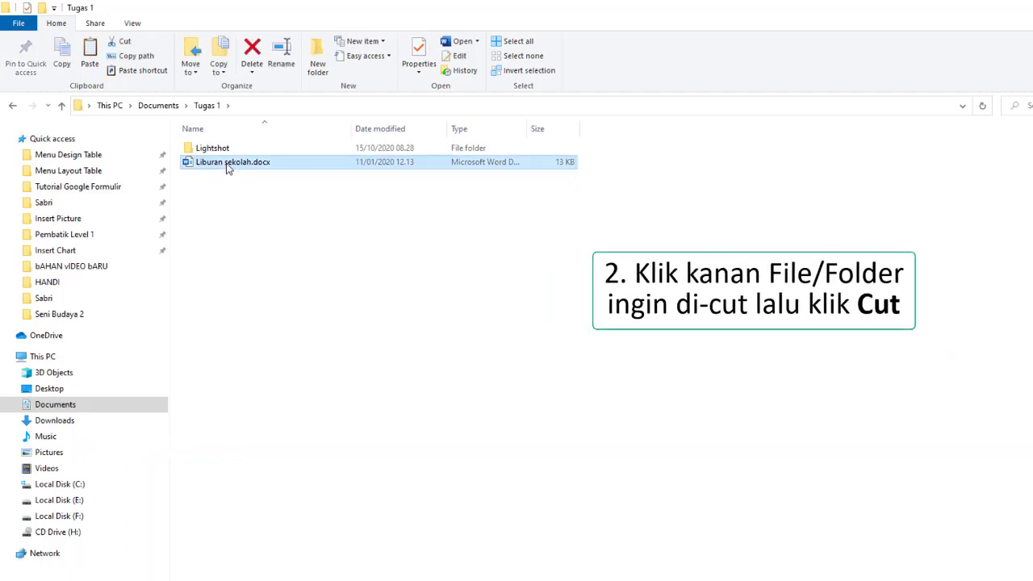
{"action": "right_click", "coordinate": [228, 168]}
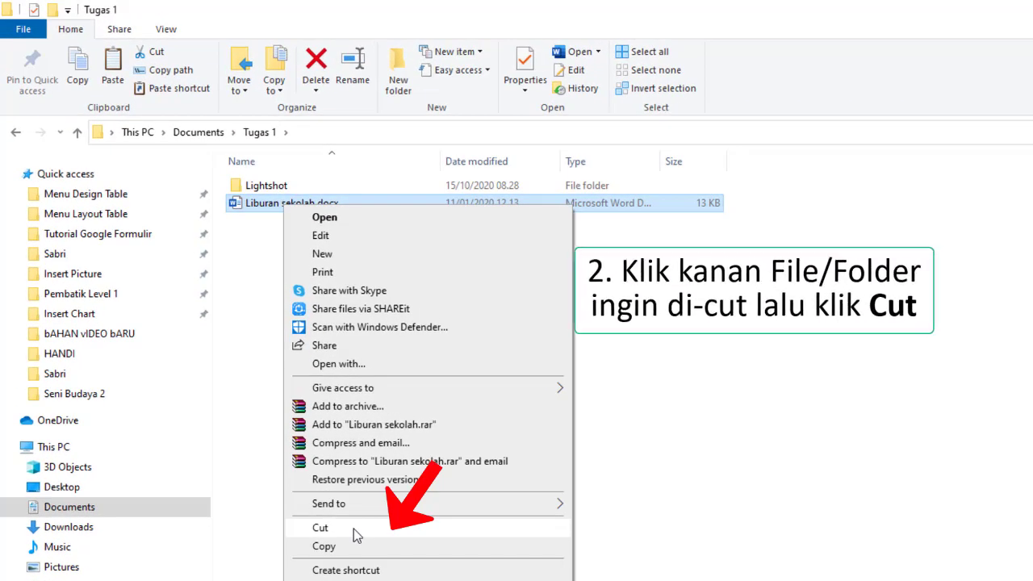
{"action": "left_click", "coordinate": [353, 529]}
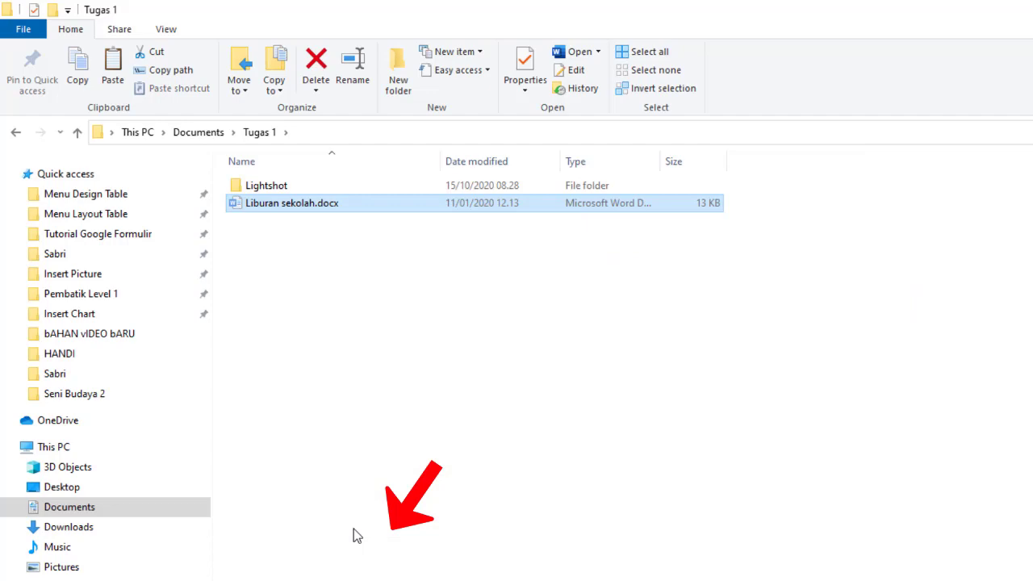
{"action": "left_click", "coordinate": [209, 134]}
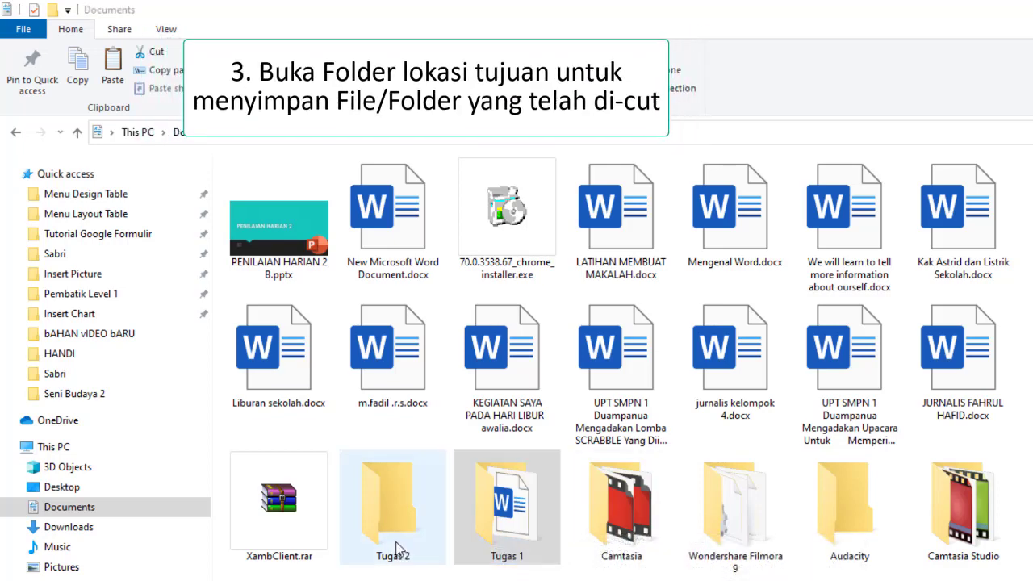
{"action": "double_click", "coordinate": [409, 545]}
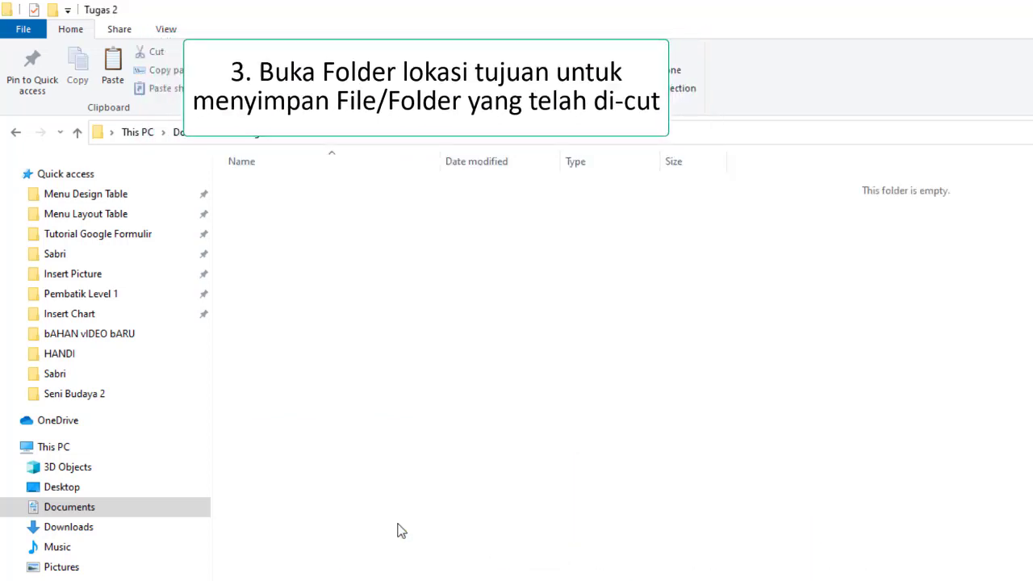
{"action": "right_click", "coordinate": [356, 326]}
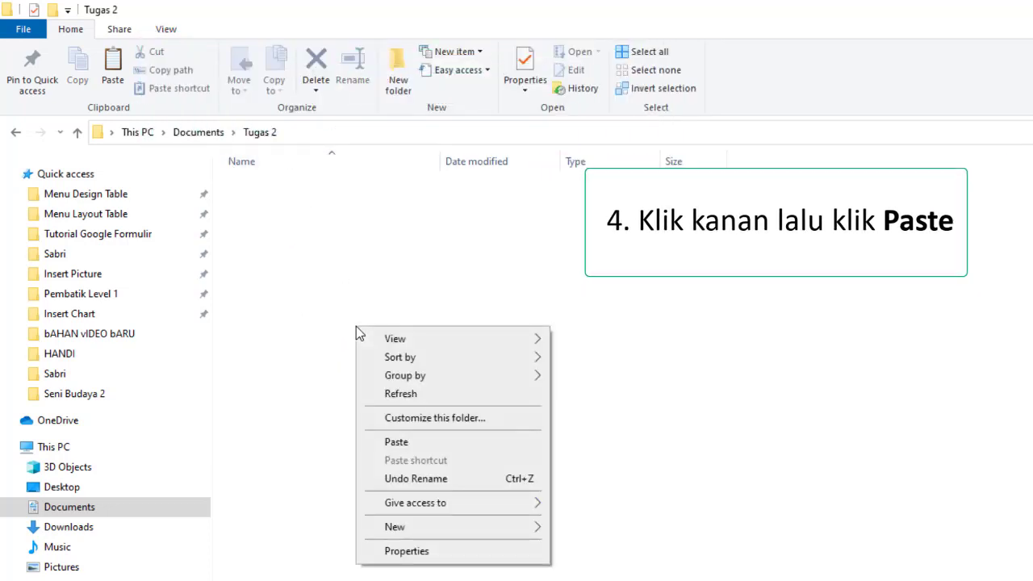
{"action": "left_click", "coordinate": [442, 445]}
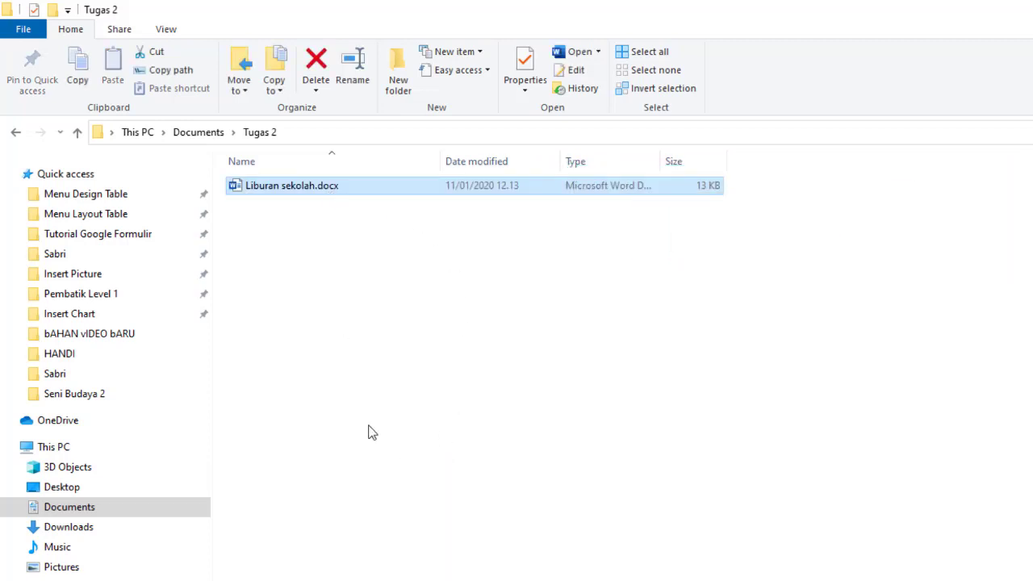
Step: Move the Lightshot folder from Tugas 1 into Tugas 2 with cut and paste, and refresh the file list
{"action": "left_click", "coordinate": [195, 135]}
{"action": "double_click", "coordinate": [388, 514]}
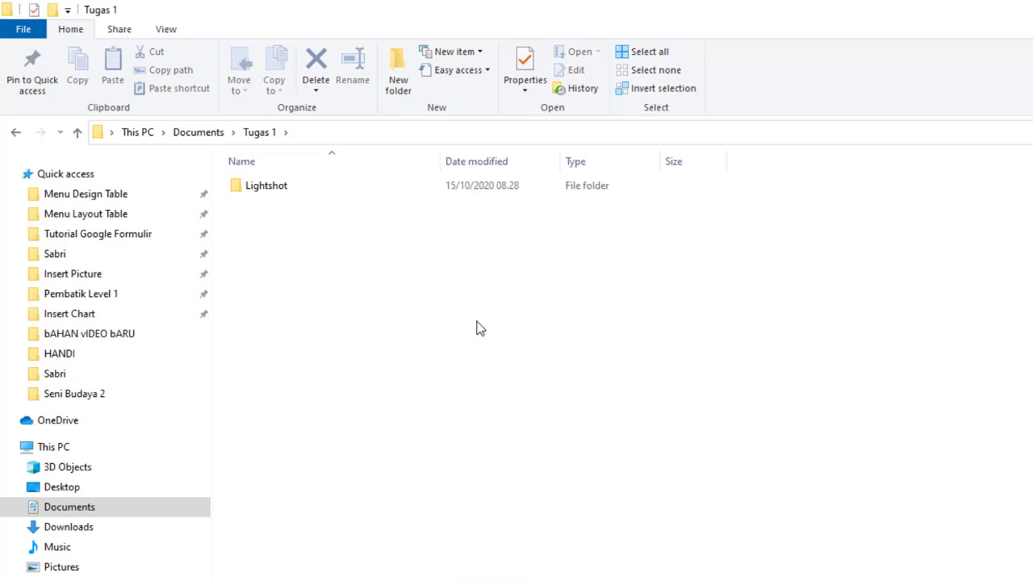
{"action": "left_click", "coordinate": [278, 189]}
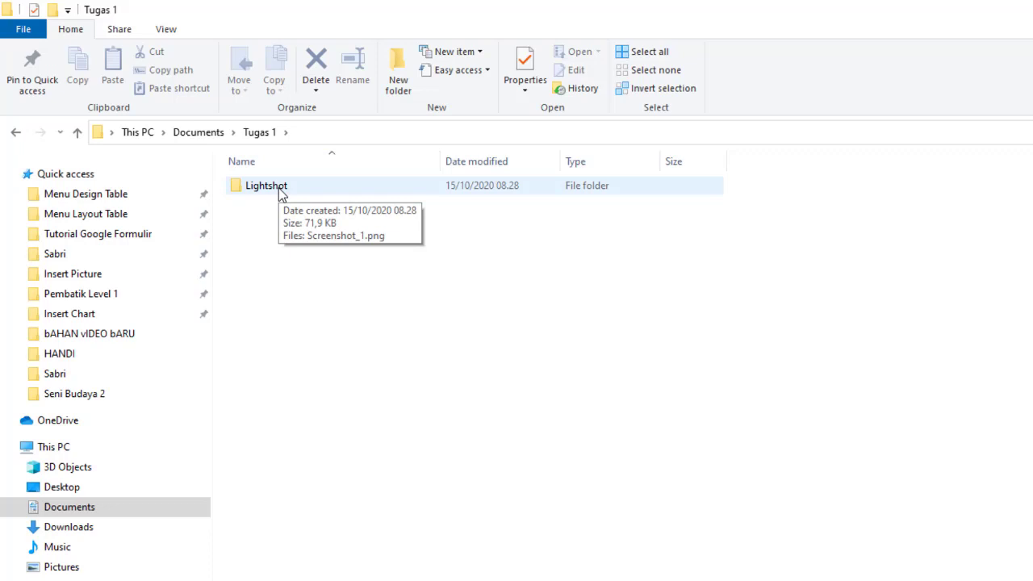
{"action": "right_click", "coordinate": [280, 192]}
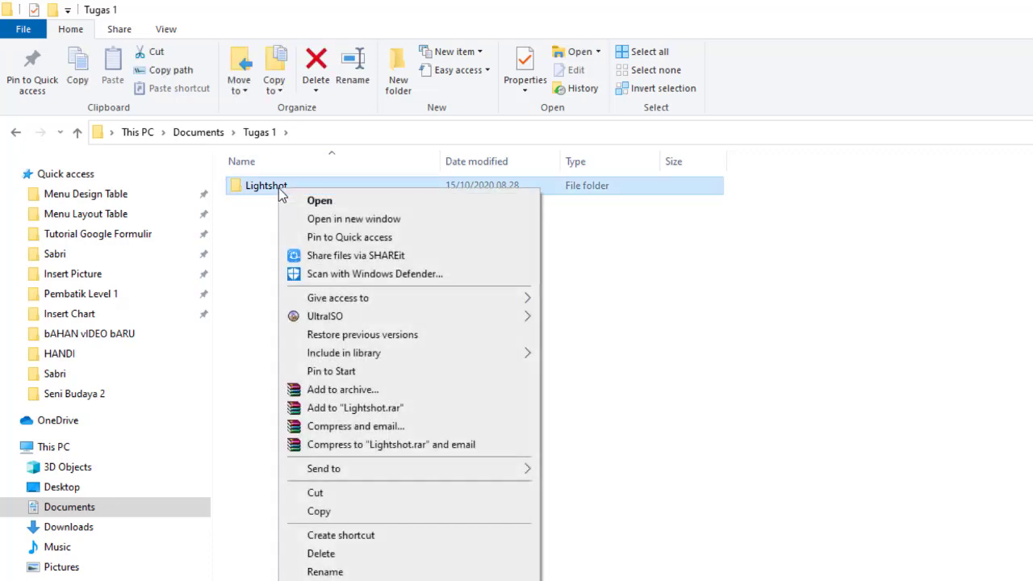
{"action": "left_click", "coordinate": [345, 495]}
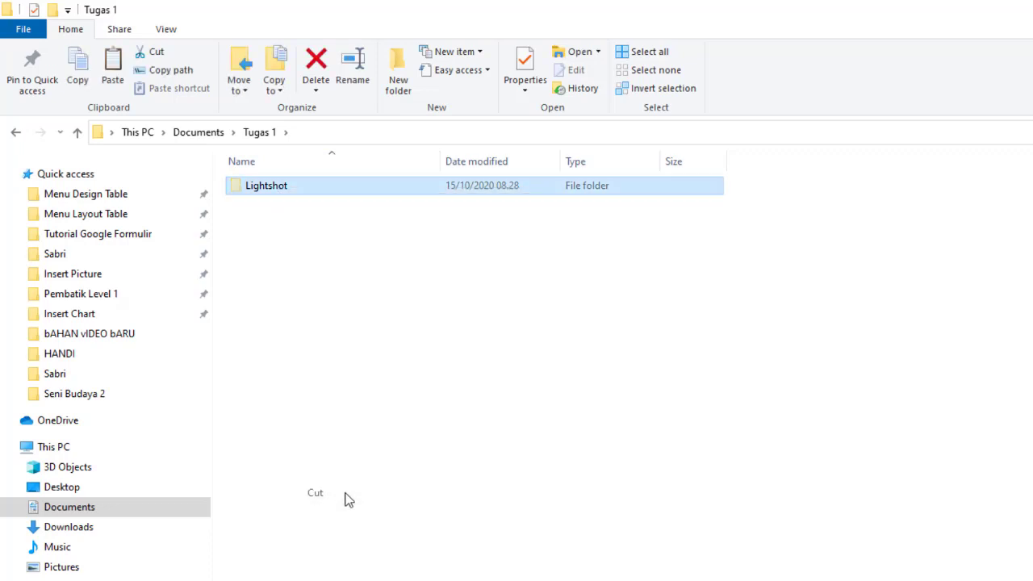
{"action": "left_click", "coordinate": [204, 141]}
{"action": "double_click", "coordinate": [540, 510]}
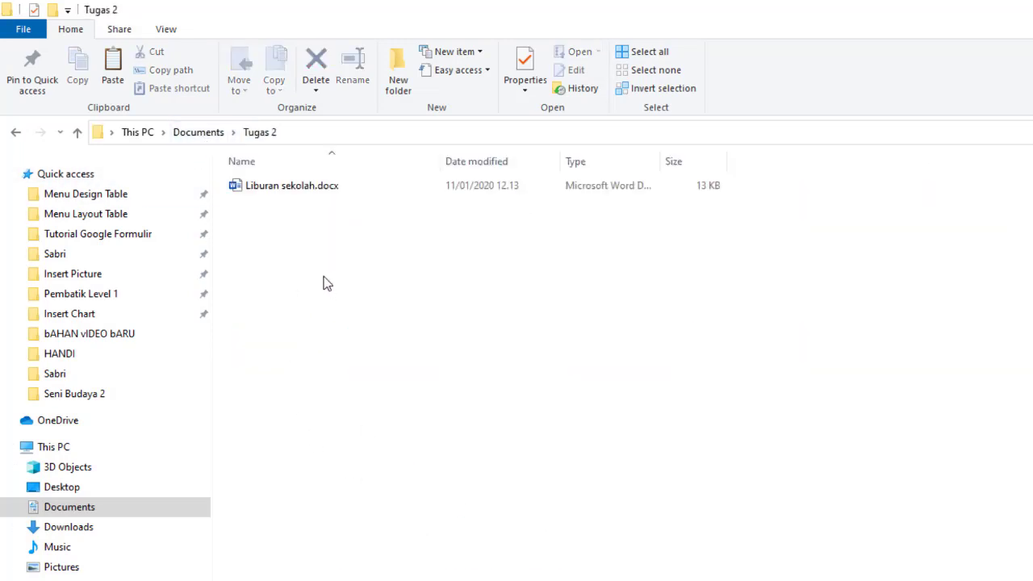
{"action": "right_click", "coordinate": [327, 283]}
{"action": "left_click", "coordinate": [378, 398]}
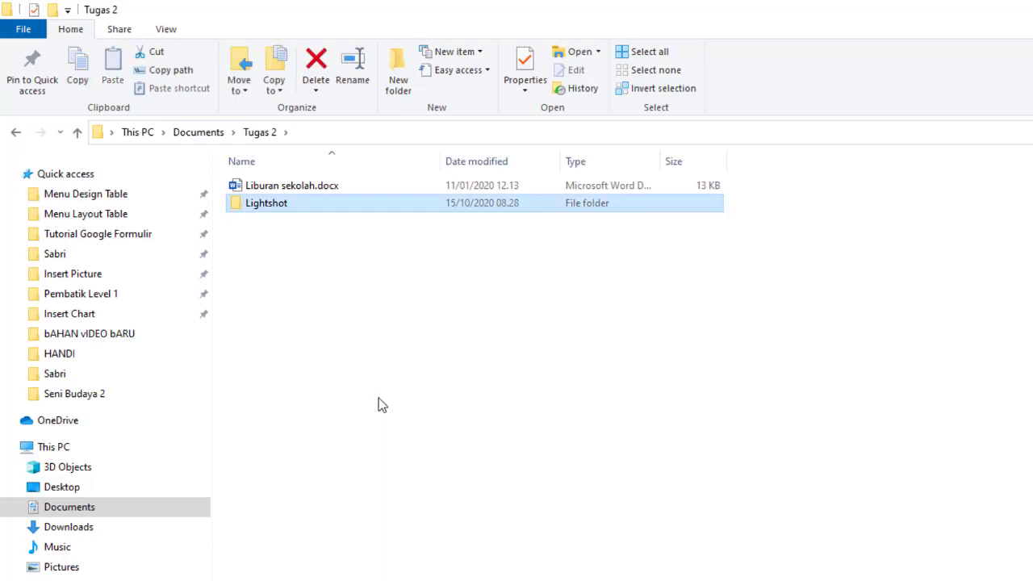
{"action": "right_click", "coordinate": [379, 398]}
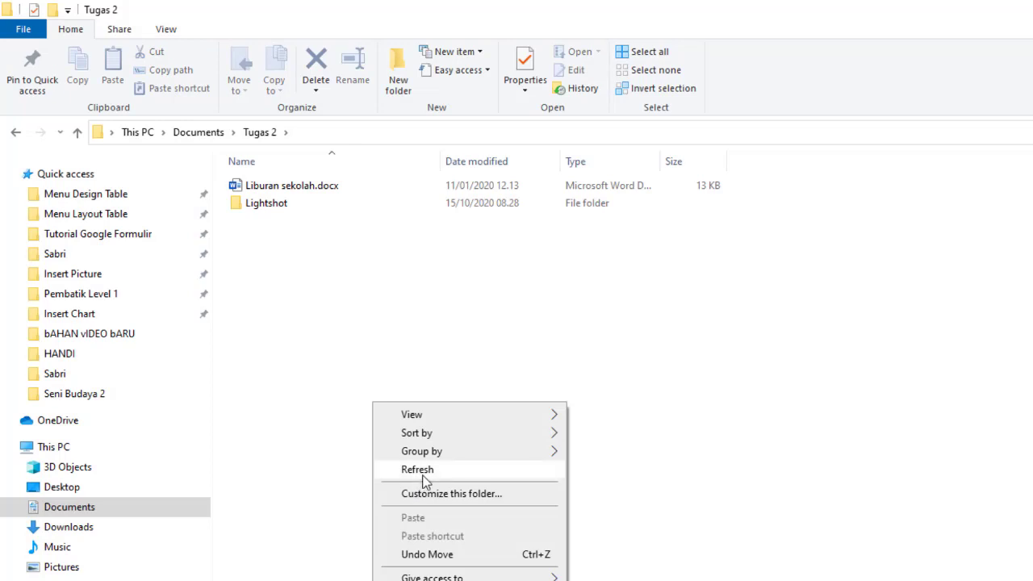
{"action": "left_click", "coordinate": [417, 470]}
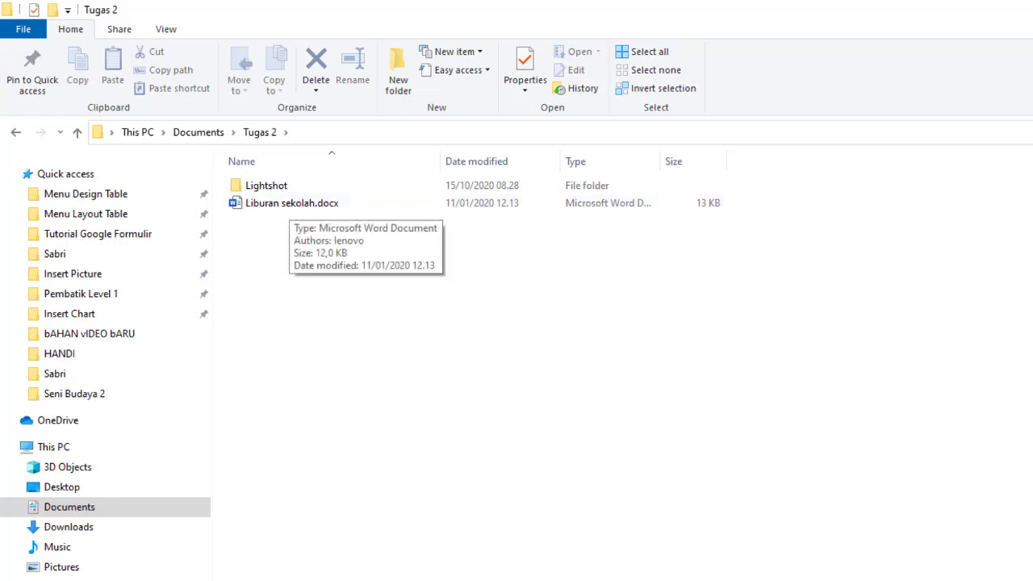
Step: Go back to Documents, cut TEKS DISKUSI.docx, and paste it into the Tugas 2 folder
{"action": "left_click", "coordinate": [131, 126]}
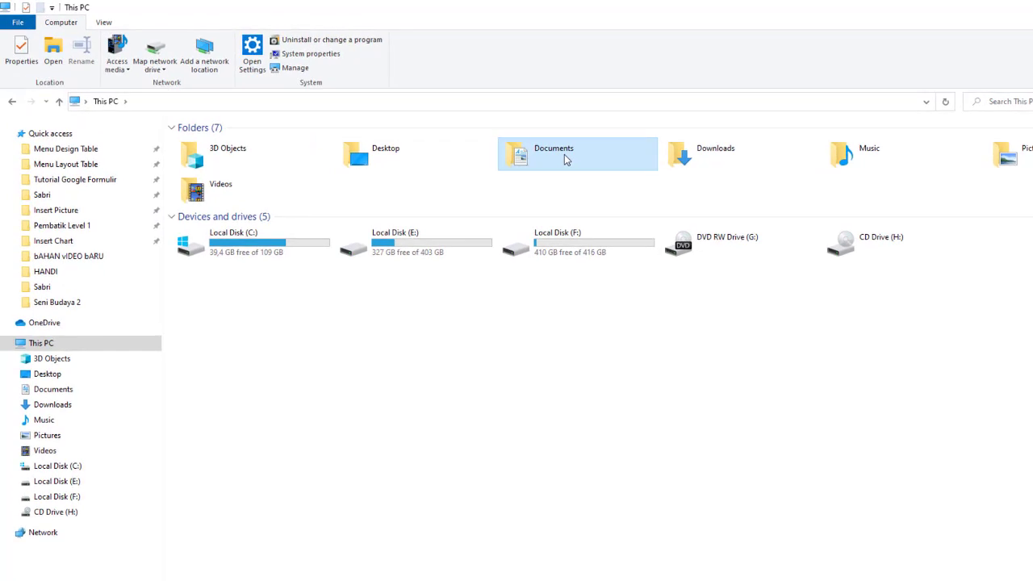
{"action": "double_click", "coordinate": [564, 154]}
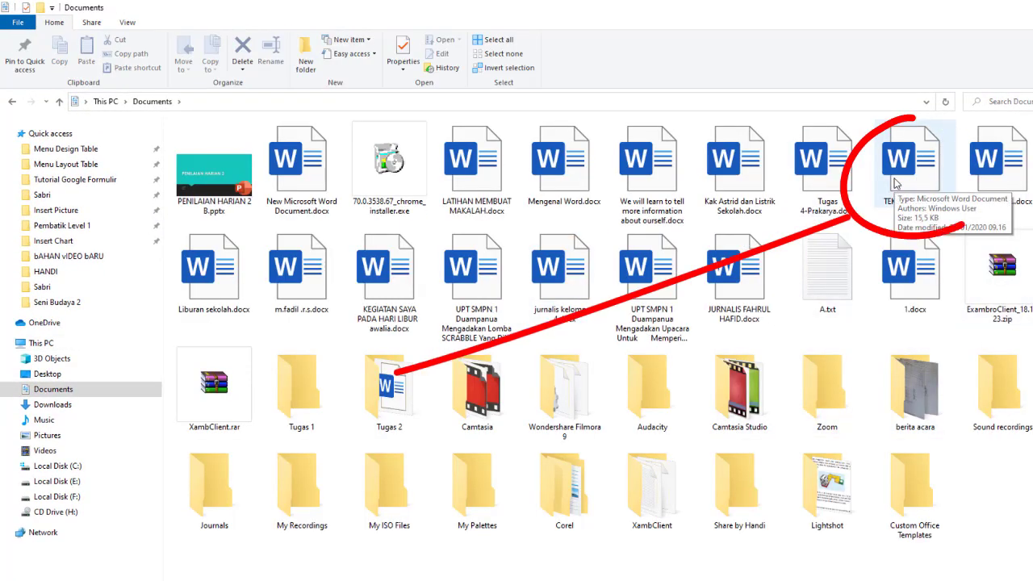
{"action": "left_click", "coordinate": [914, 179]}
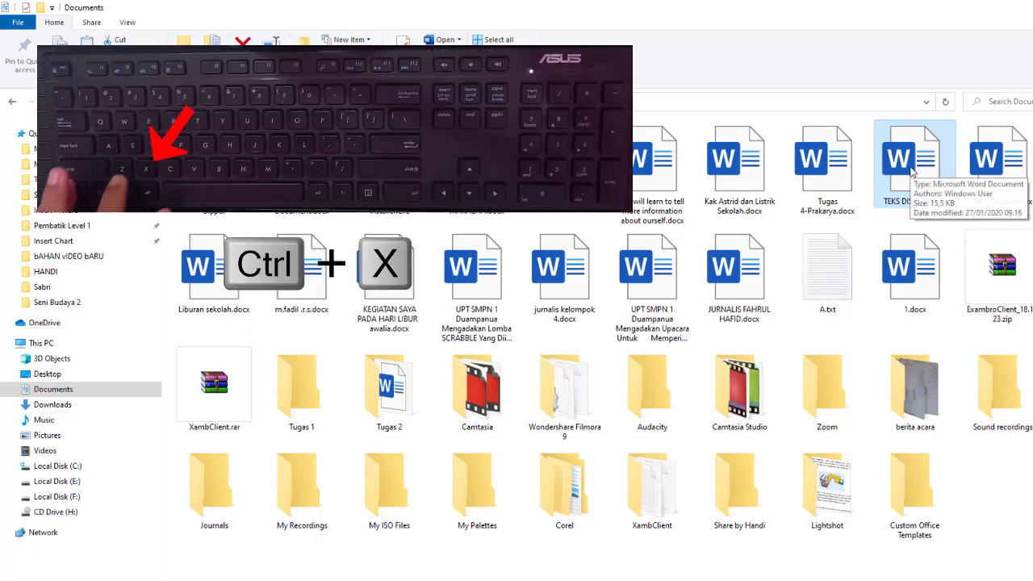
{"action": "key", "text": "ctrl+x"}
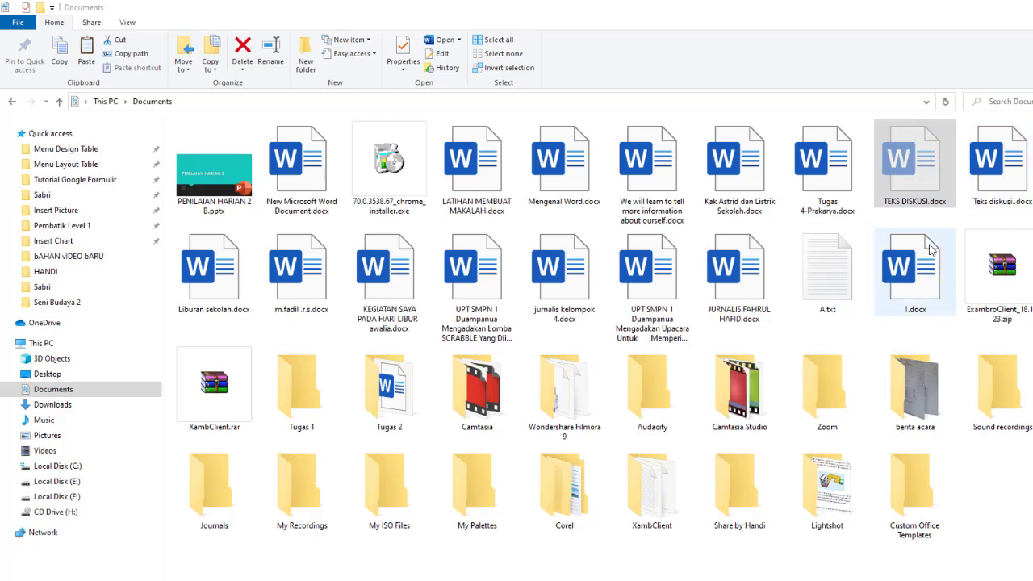
{"action": "left_click", "coordinate": [1006, 535]}
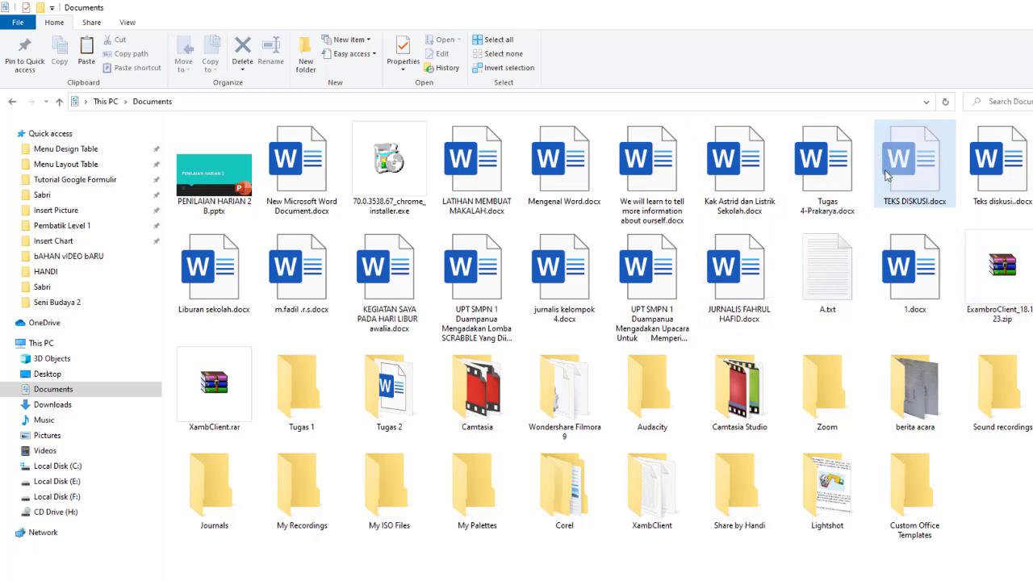
{"action": "double_click", "coordinate": [389, 395]}
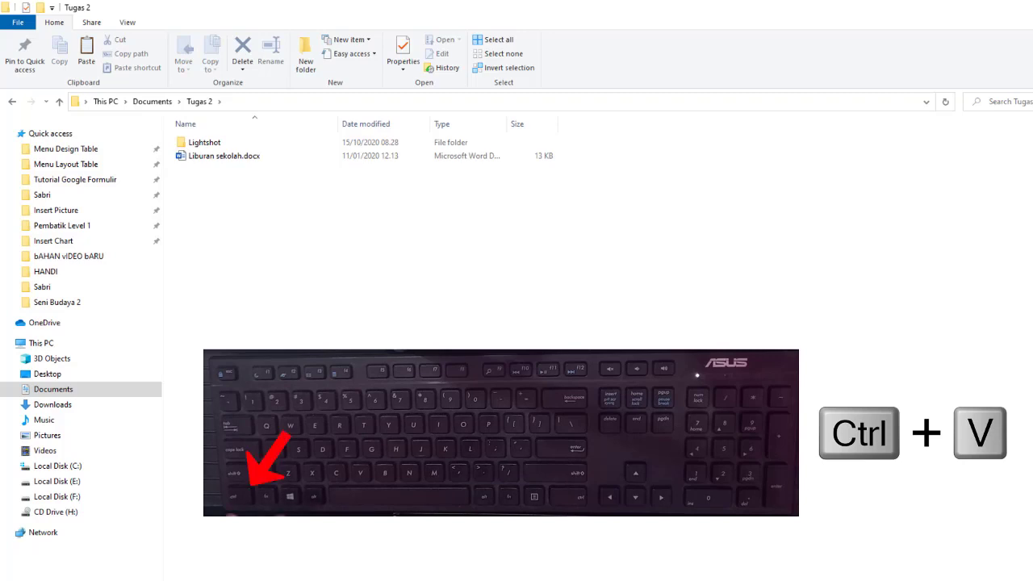
{"action": "key", "text": "ctrl+v"}
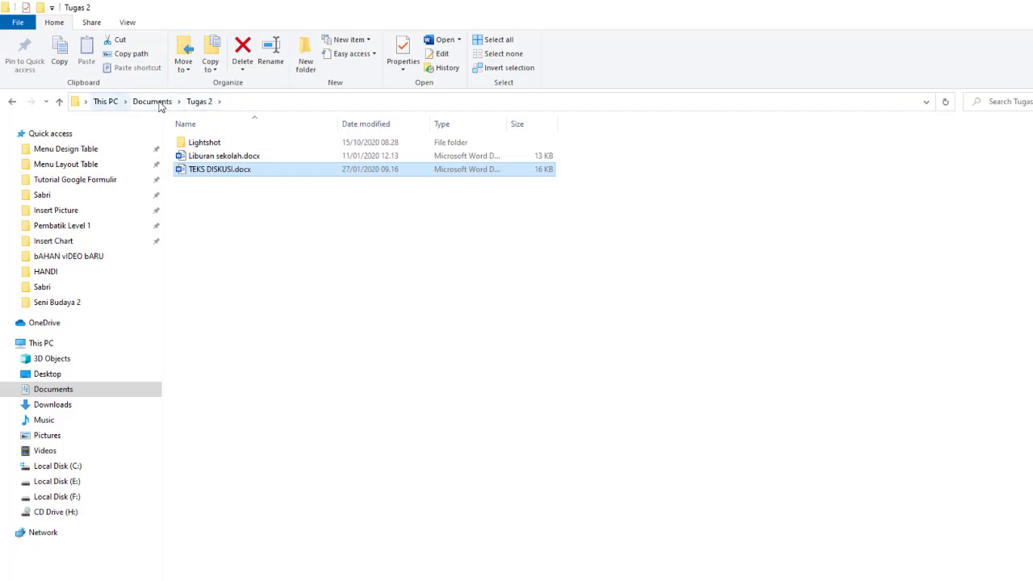
Step: Go back to the Documents folder and reopen the Tugas 2 folder
{"action": "left_click", "coordinate": [161, 103]}
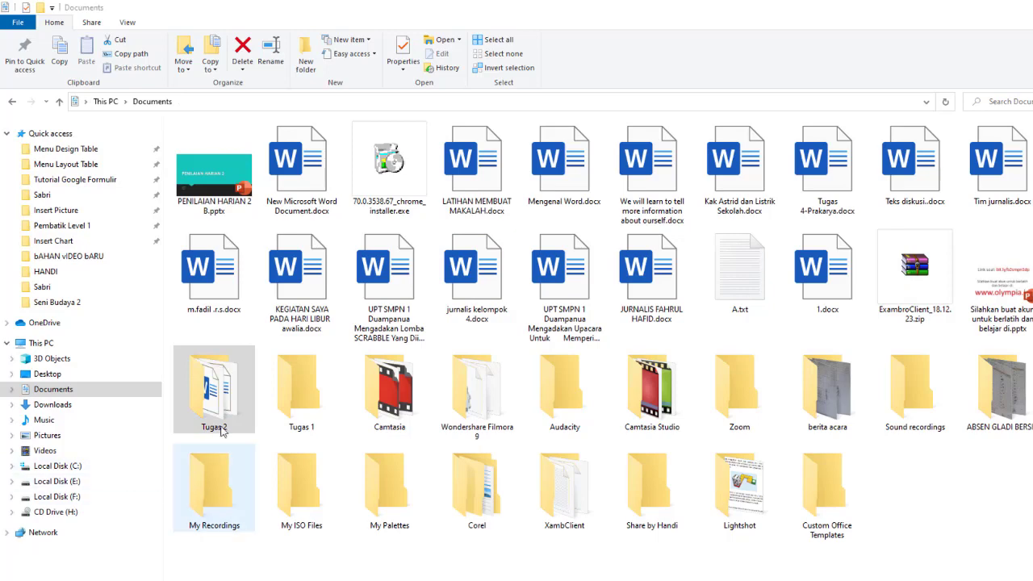
{"action": "left_click", "coordinate": [237, 397]}
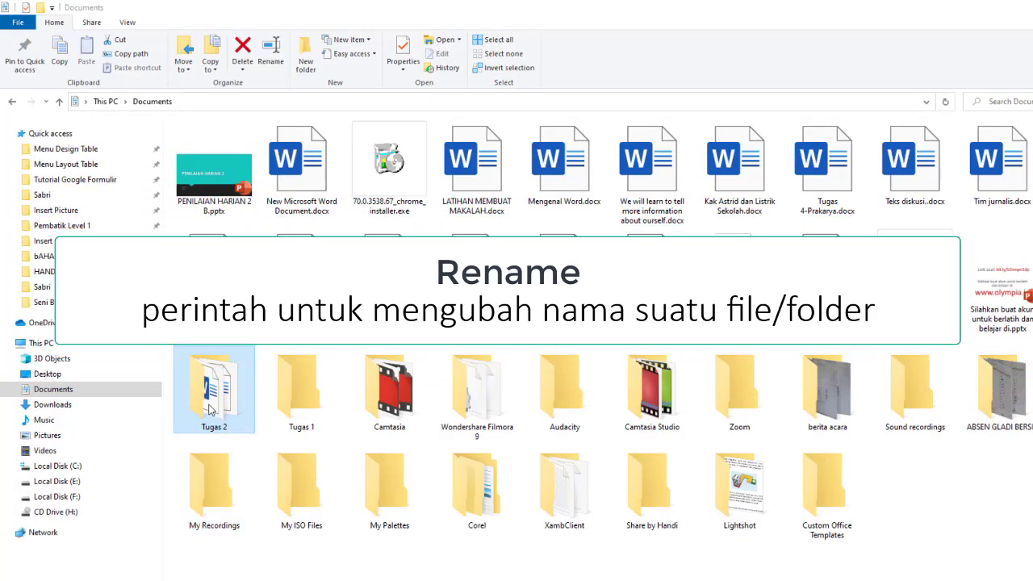
{"action": "mouse_move", "coordinate": [328, 580]}
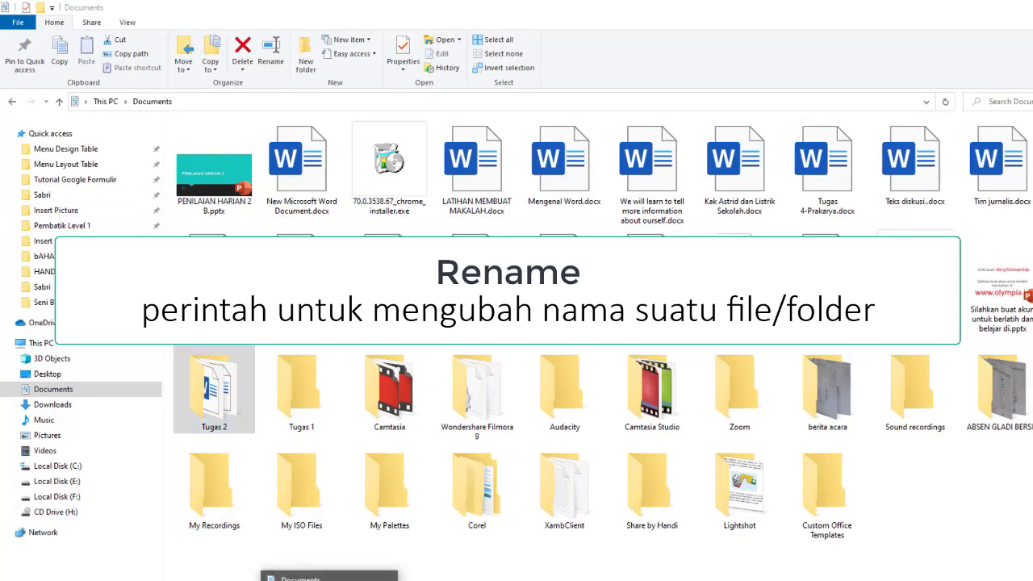
{"action": "double_click", "coordinate": [232, 421]}
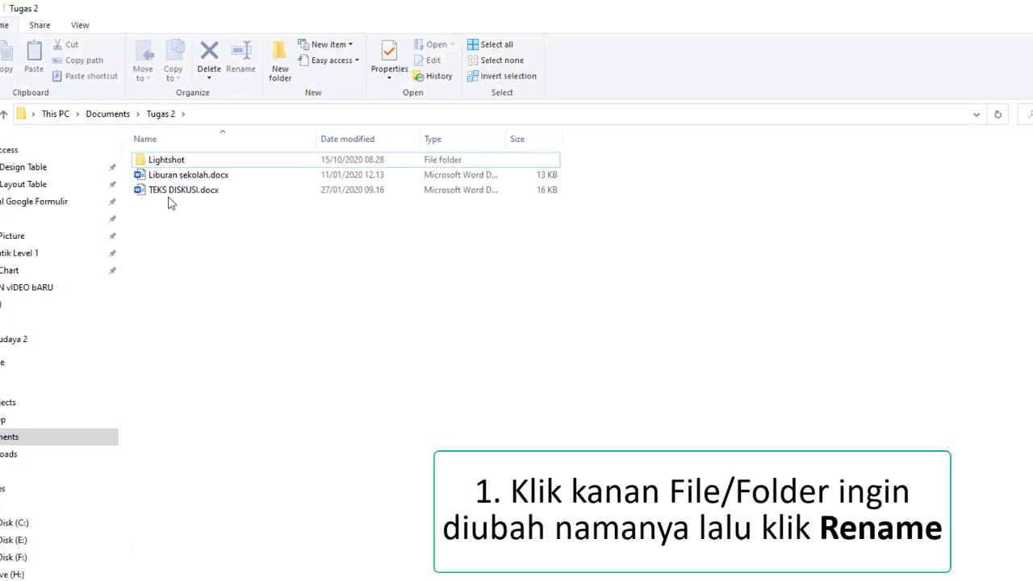
Step: Rename TEKS DISKUSI.docx to "Tugas 2-" followed by the student's name, keeping the .docx extension
{"action": "right_click", "coordinate": [170, 197]}
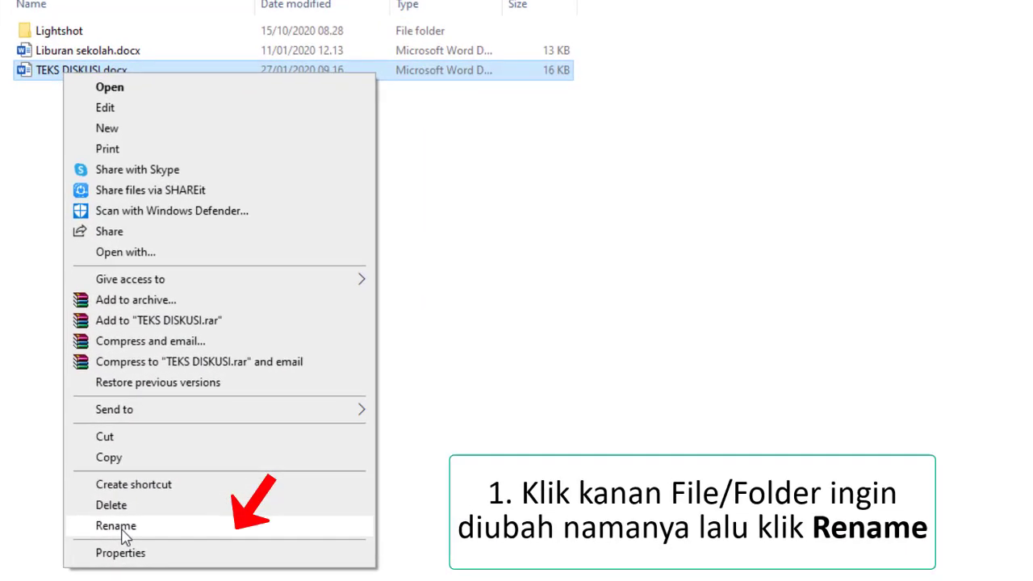
{"action": "left_click", "coordinate": [122, 530]}
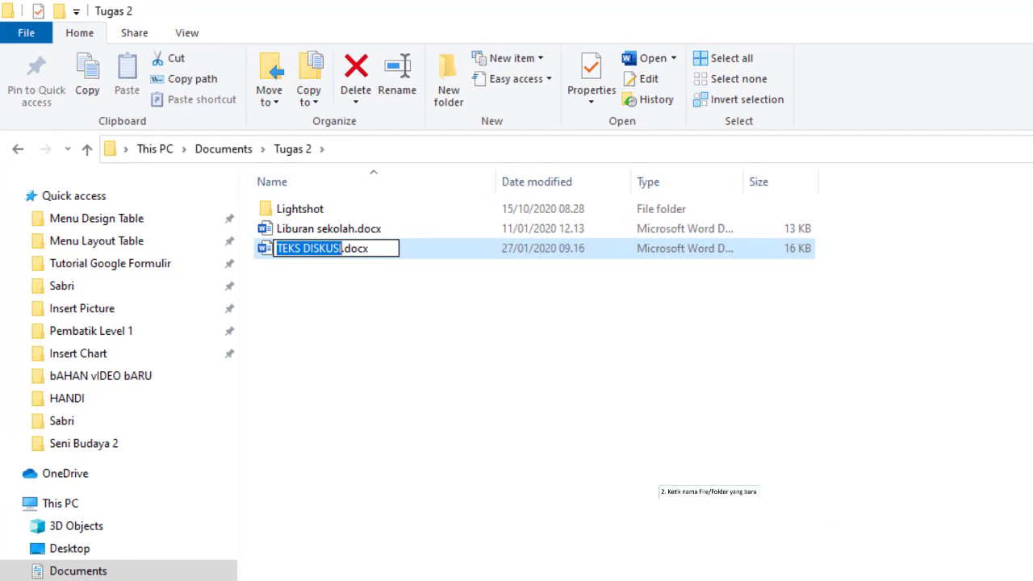
{"action": "type", "text": "Tugas 2"}
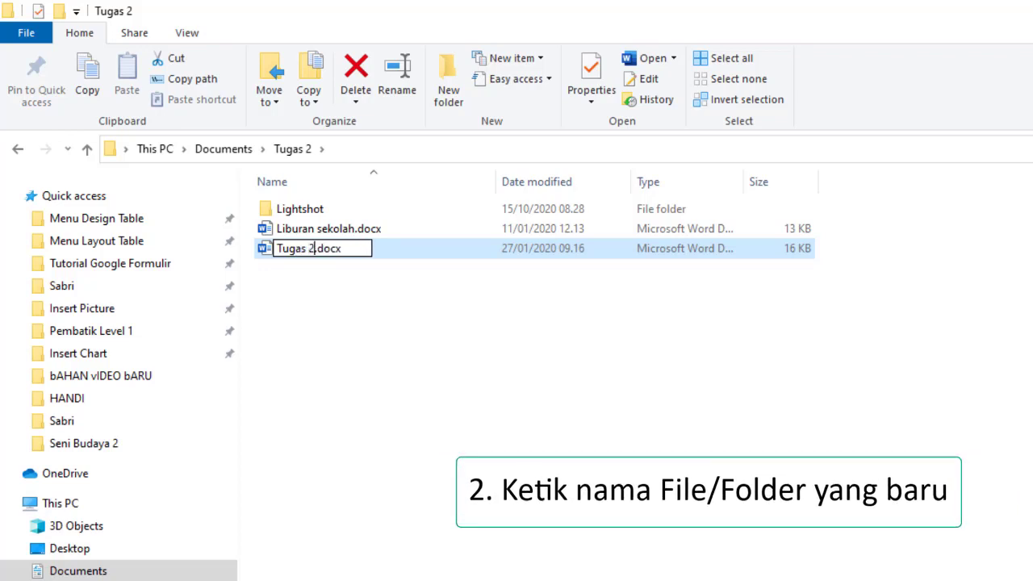
{"action": "type", "text": "-"}
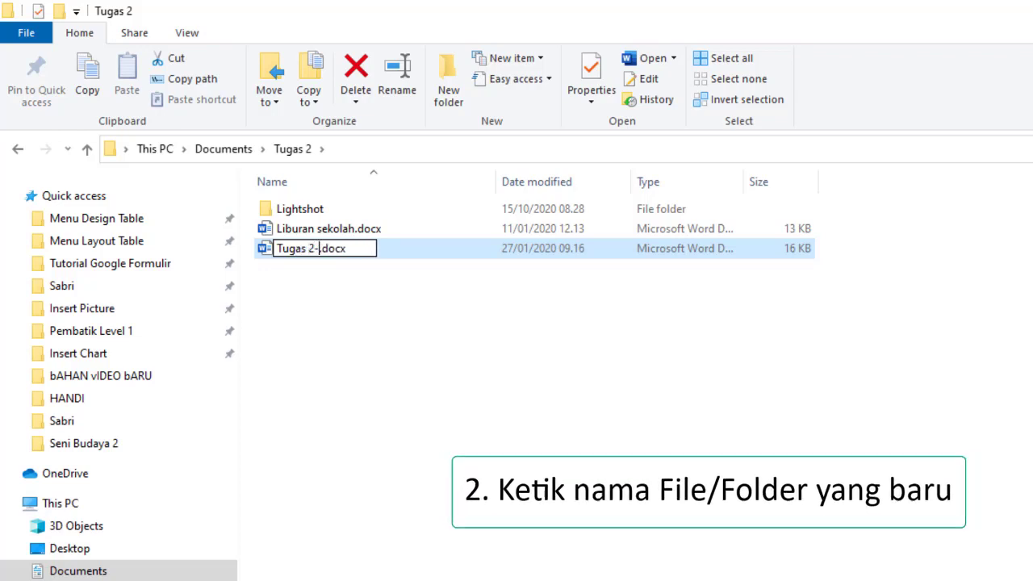
{"action": "type", "text": "Sabri"}
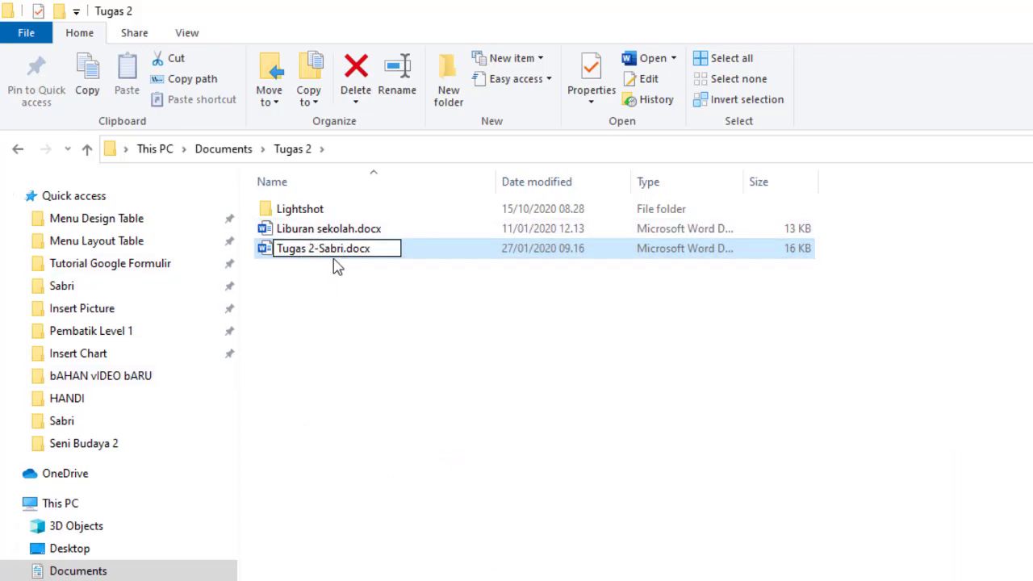
{"action": "left_click", "coordinate": [397, 257]}
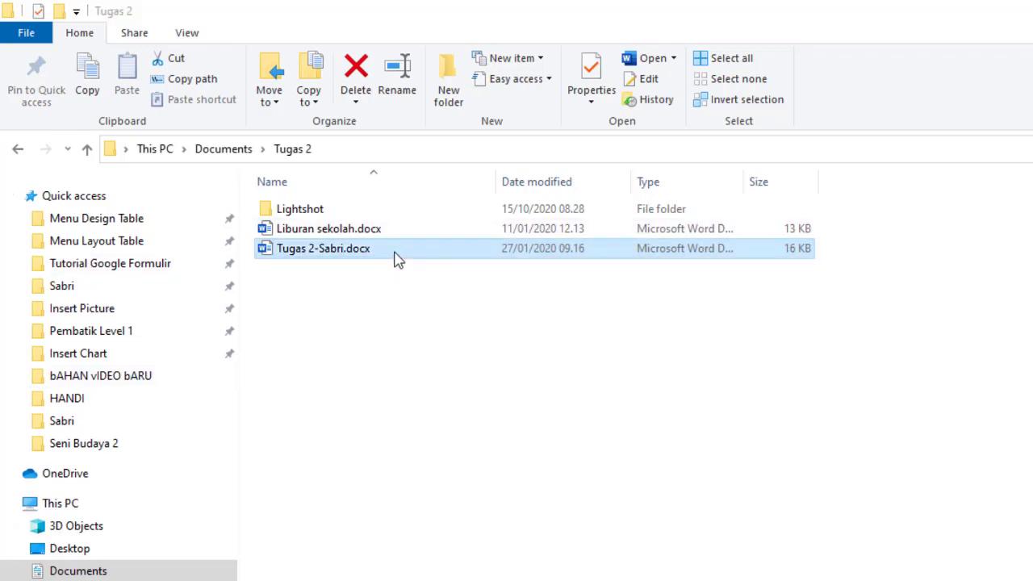
{"action": "left_click", "coordinate": [385, 374]}
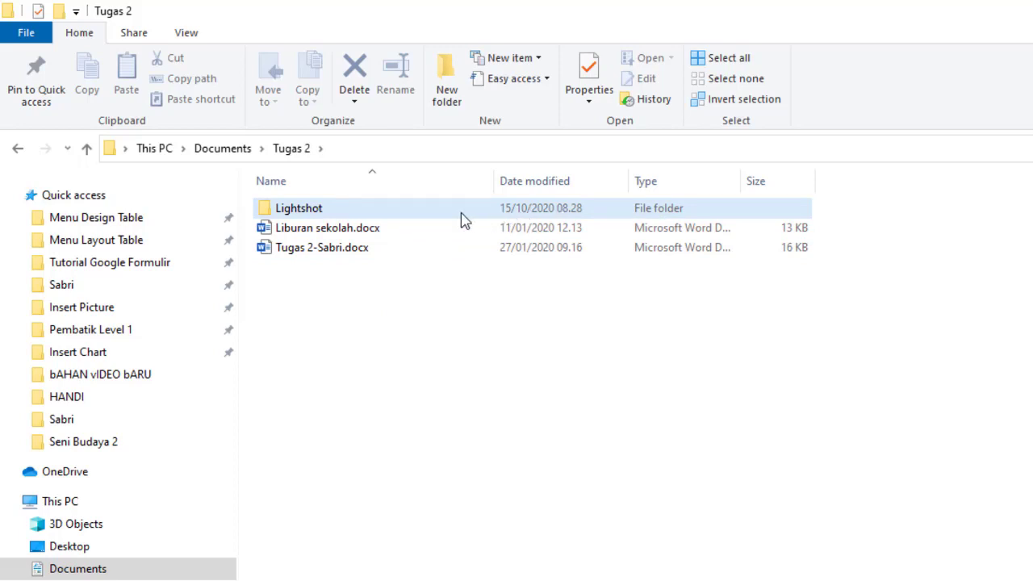
Step: Rename the Lightshot folder in Tugas 2 to Foto-foto and refresh the file list
{"action": "left_click", "coordinate": [348, 214]}
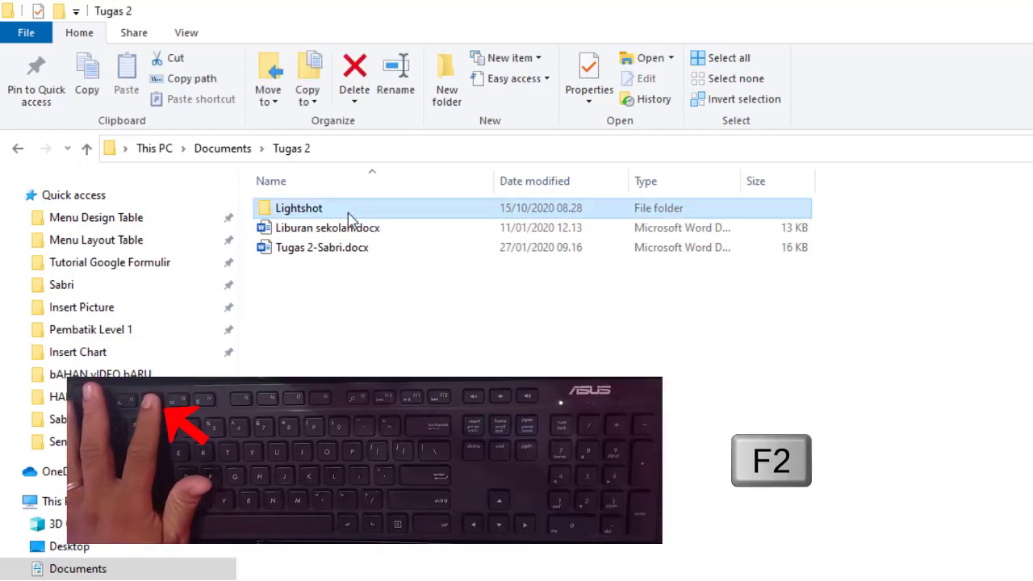
{"action": "key", "text": "F2"}
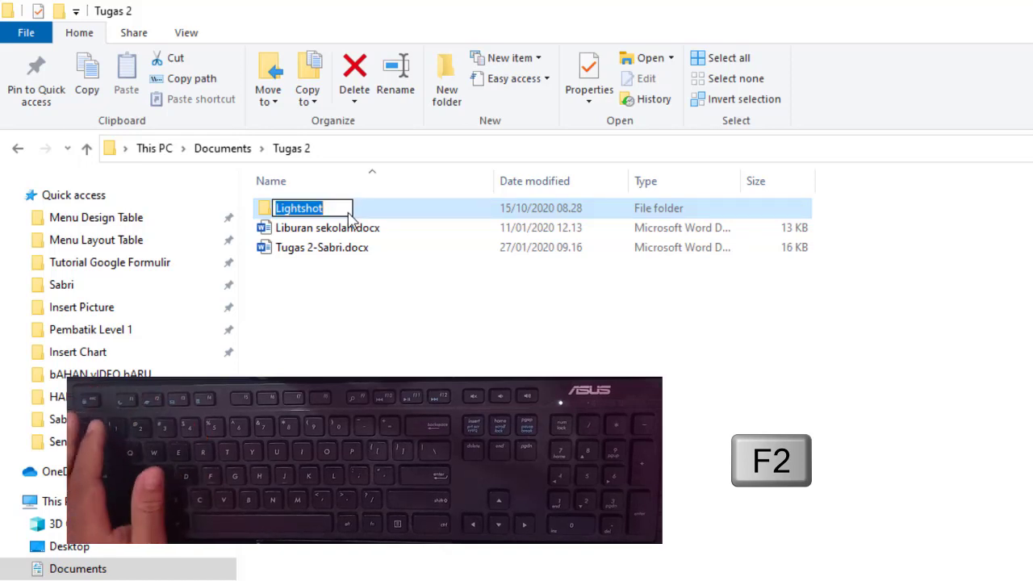
{"action": "type", "text": "Foto"}
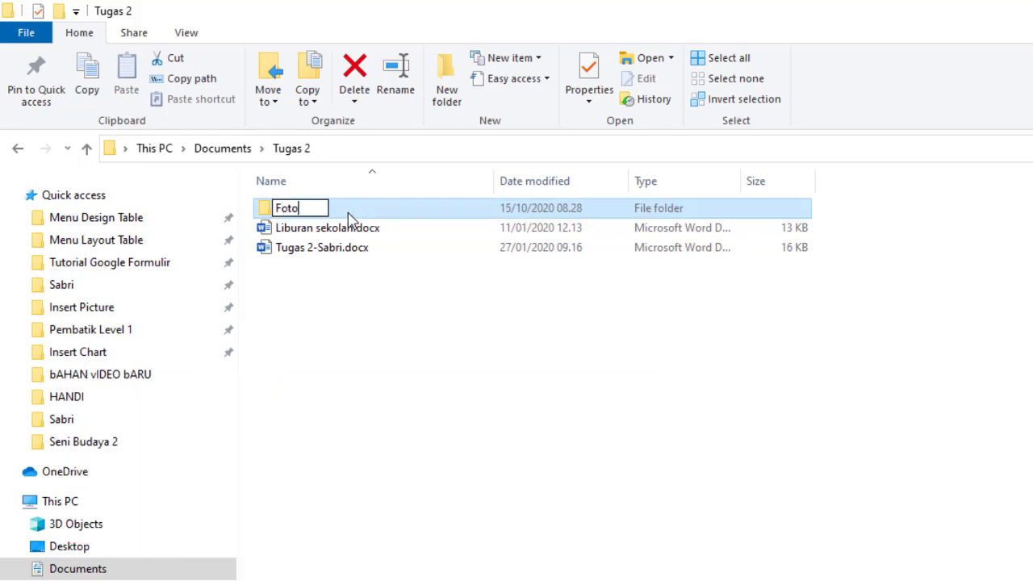
{"action": "type", "text": "-foto"}
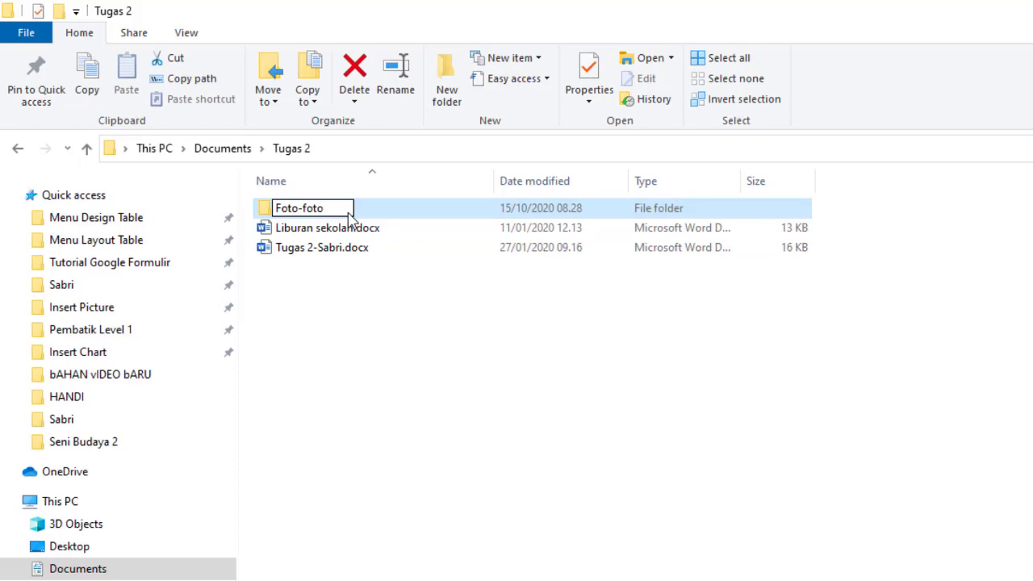
{"action": "key", "text": "Return"}
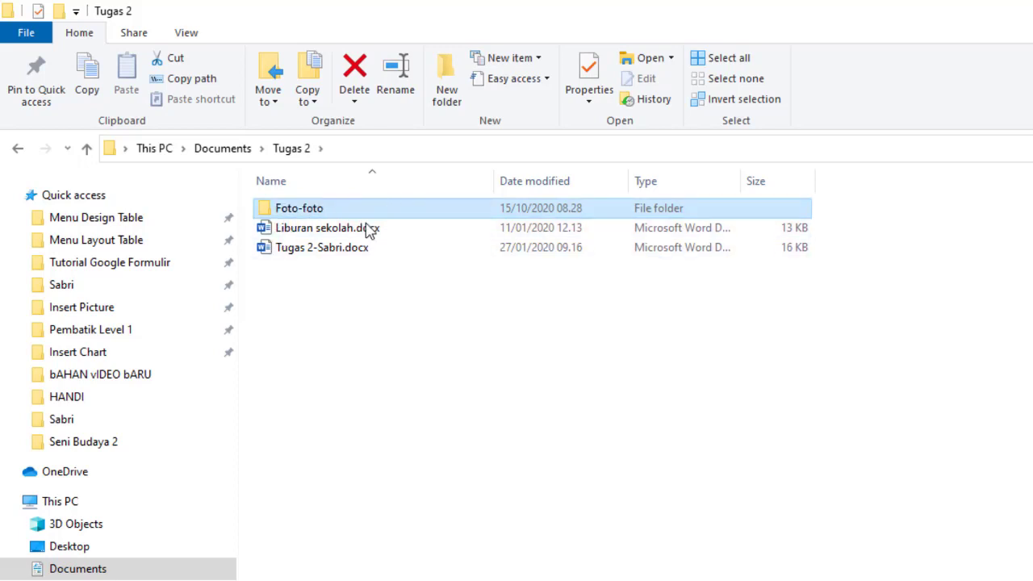
{"action": "right_click", "coordinate": [440, 360]}
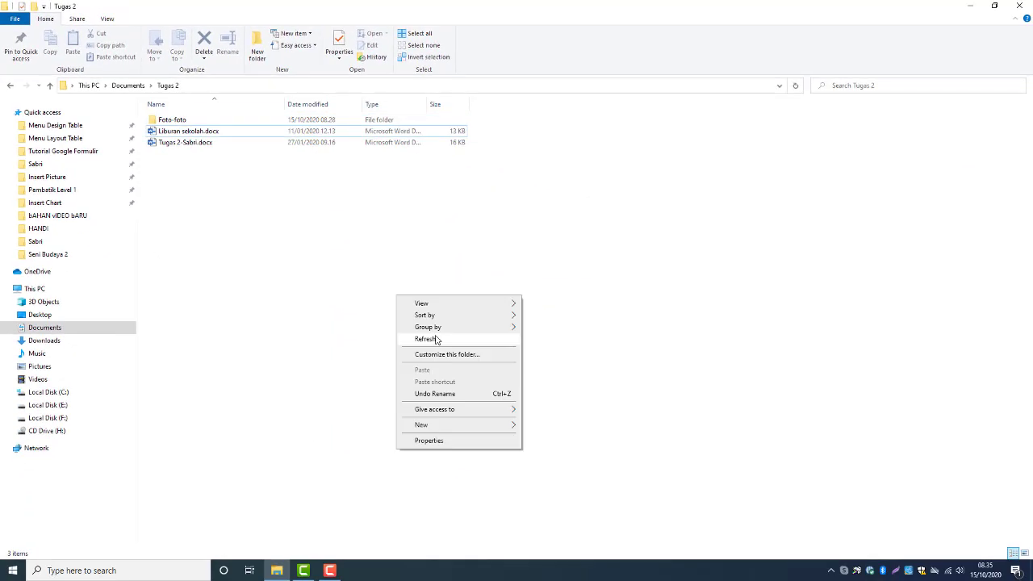
{"action": "left_click", "coordinate": [476, 428]}
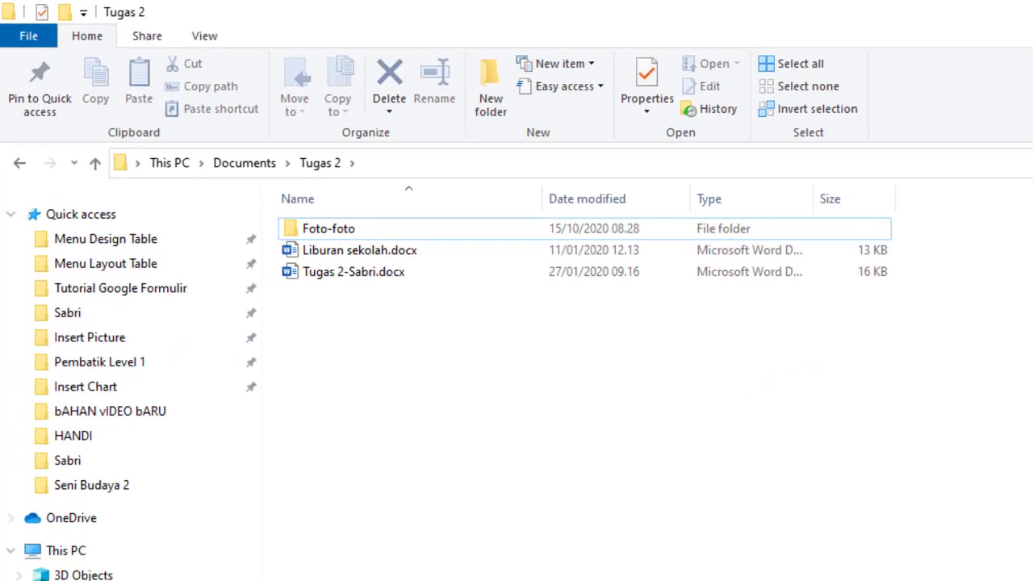
Step: Delete Liburan sekolah.docx from the Tugas 2 folder and refresh the file list
{"action": "left_click", "coordinate": [381, 252]}
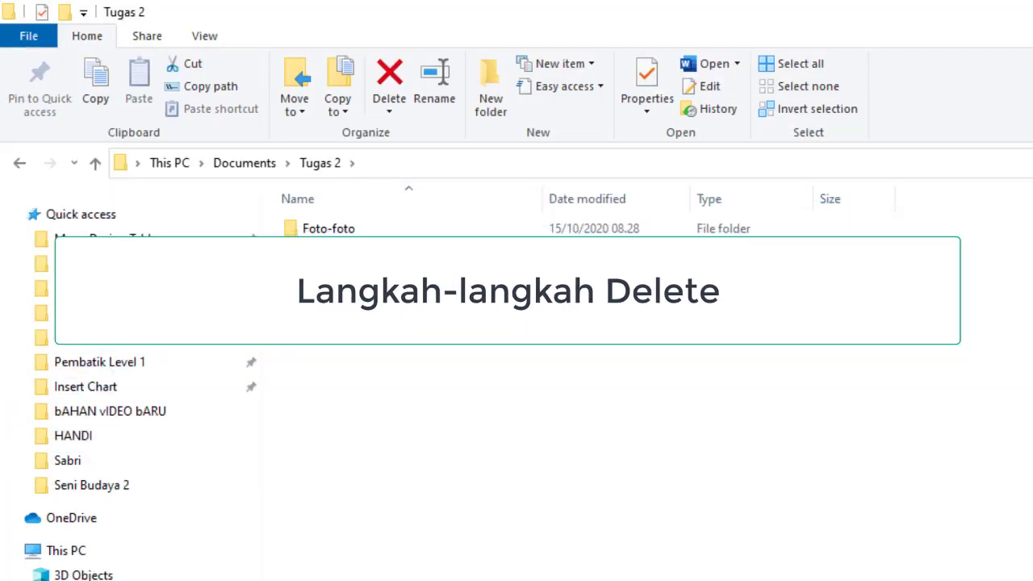
{"action": "right_click", "coordinate": [381, 253]}
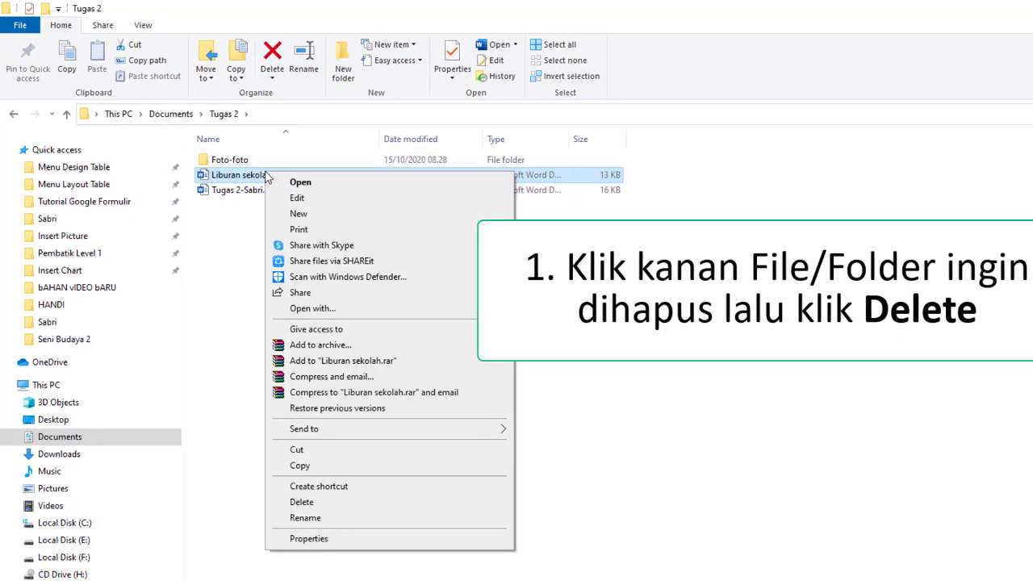
{"action": "left_click", "coordinate": [303, 502]}
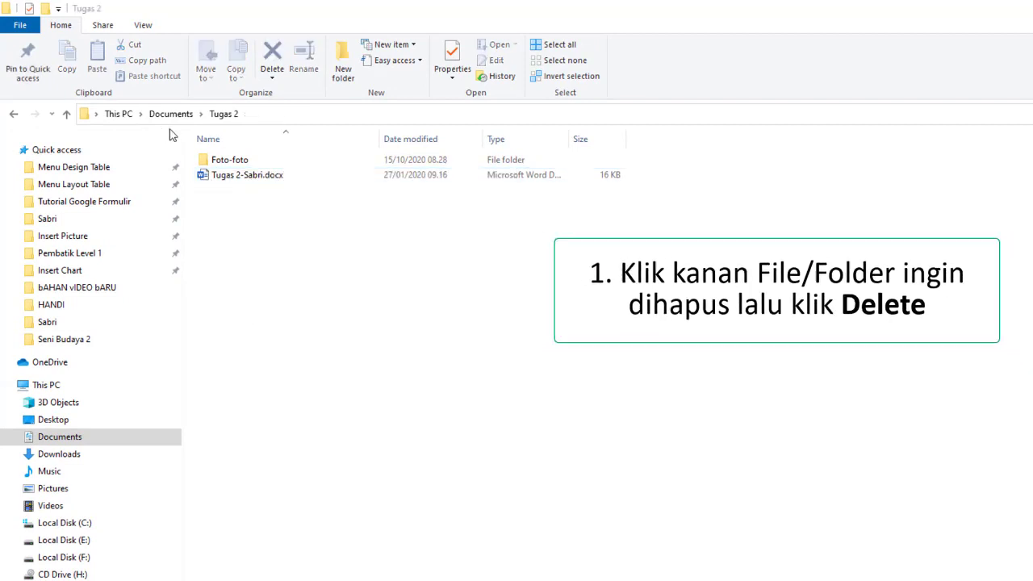
{"action": "key", "text": "Down"}
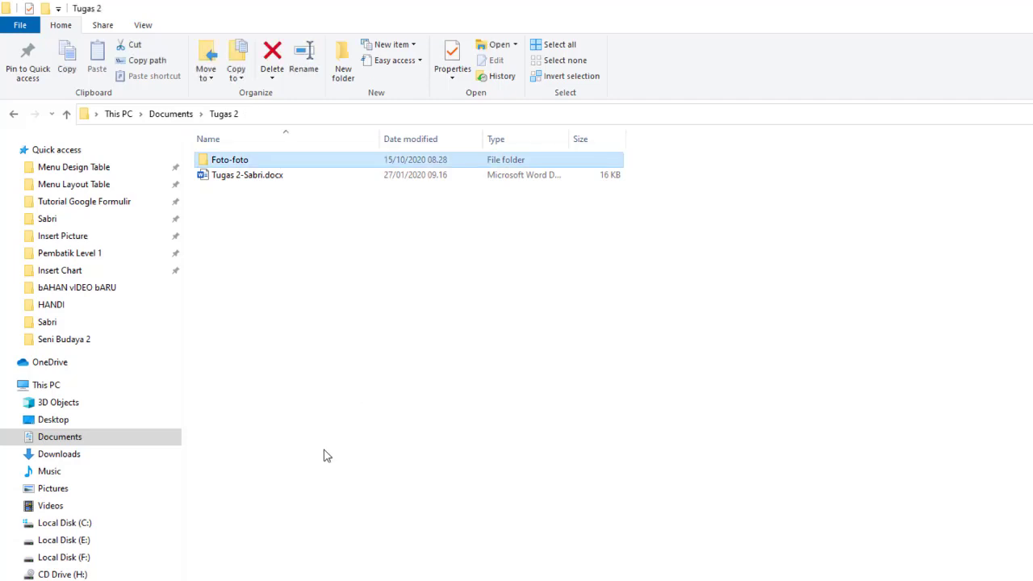
{"action": "right_click", "coordinate": [327, 456]}
{"action": "left_click", "coordinate": [381, 507]}
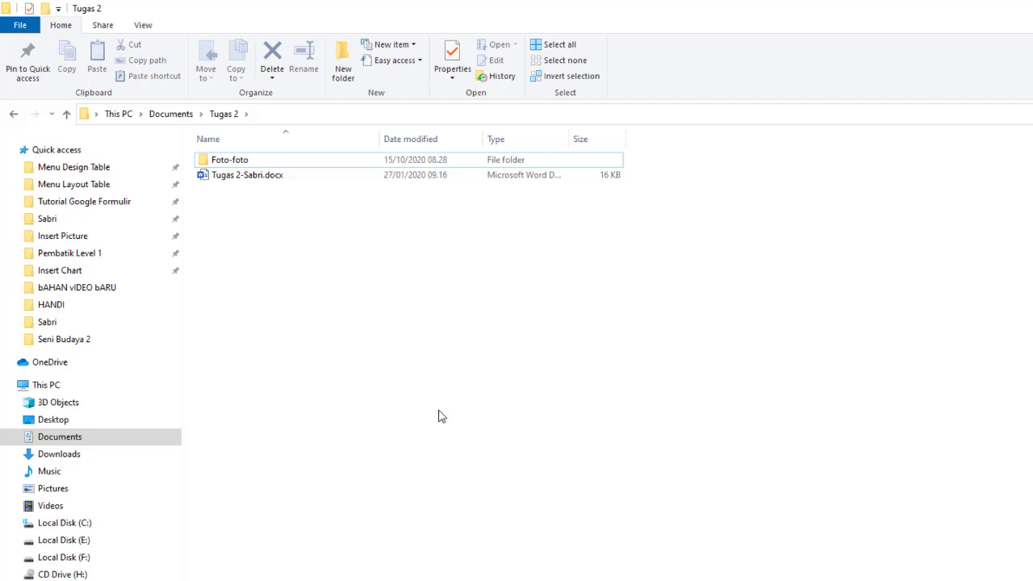
Step: Delete the Foto-foto folder from the Tugas 2 folder
{"action": "left_click", "coordinate": [265, 160]}
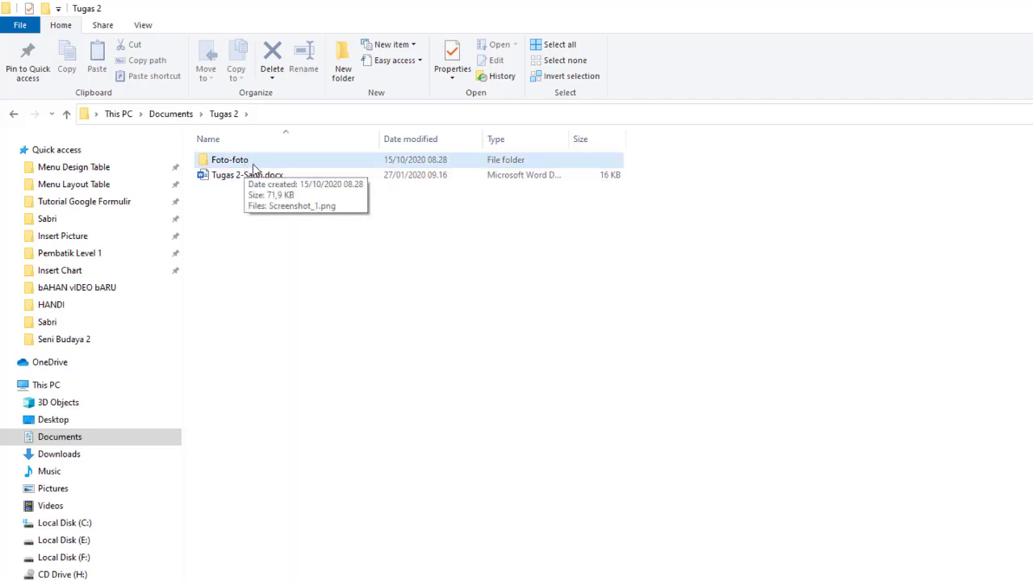
{"action": "left_click", "coordinate": [257, 164]}
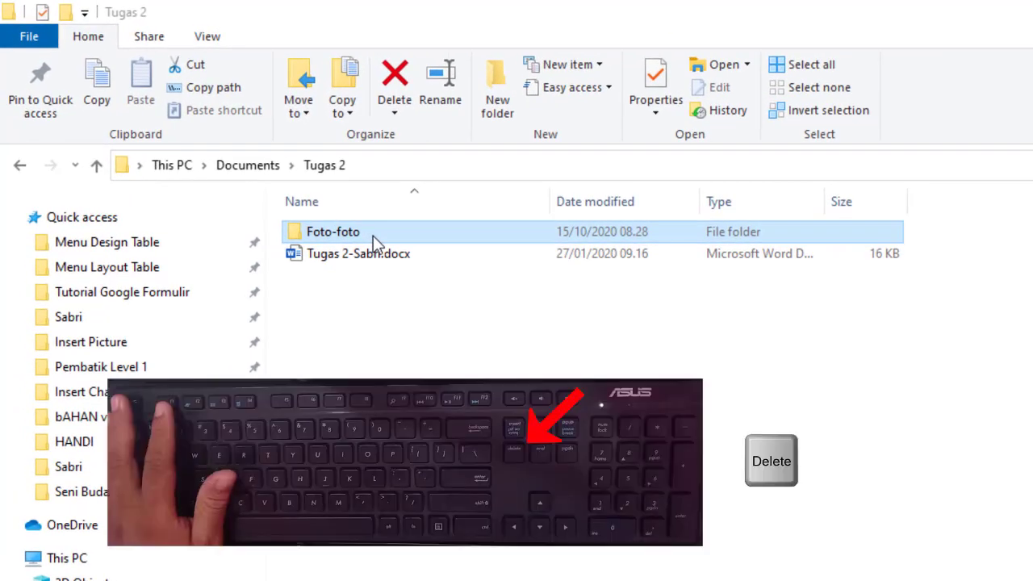
{"action": "key", "text": "Delete"}
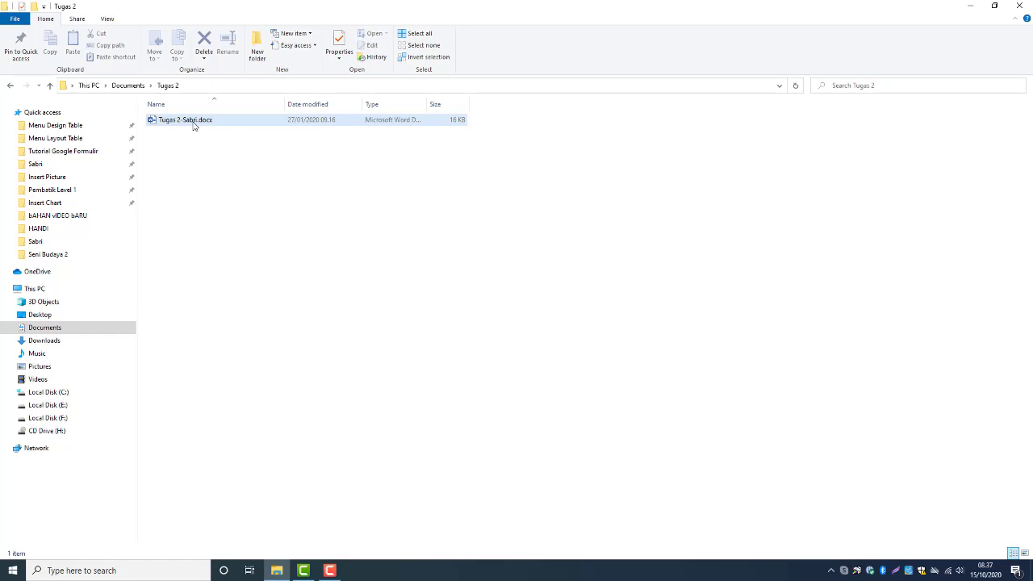
Step: Open the remaining Word document in the Tugas 2 folder
{"action": "double_click", "coordinate": [193, 125]}
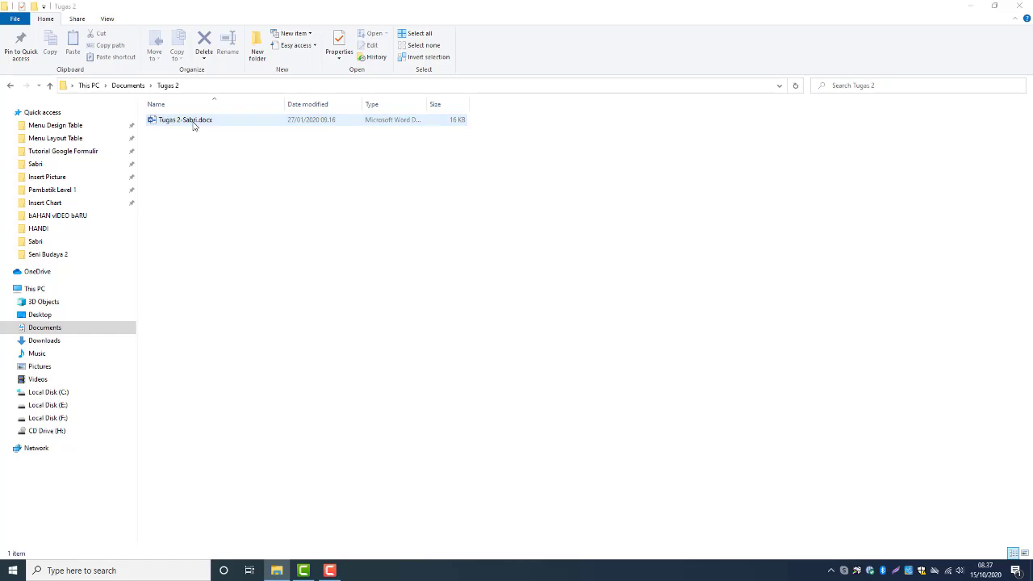